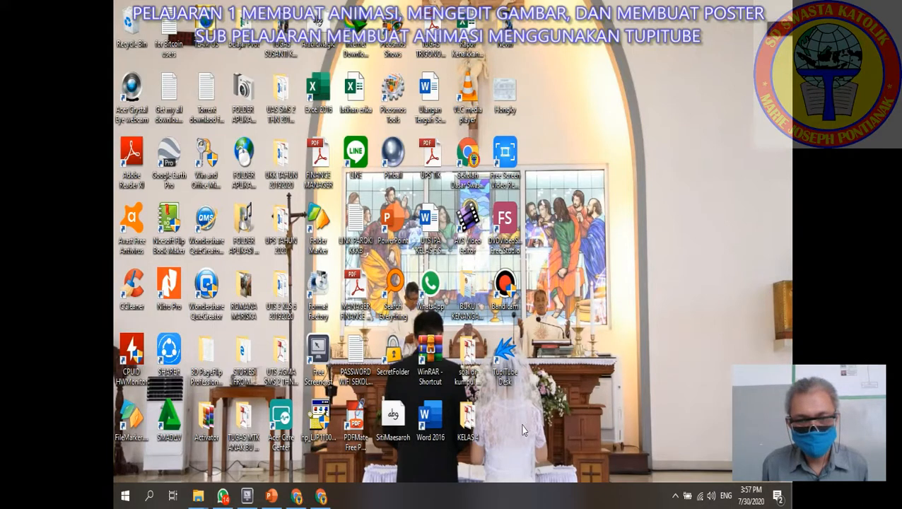
pyautogui.click(297, 499)
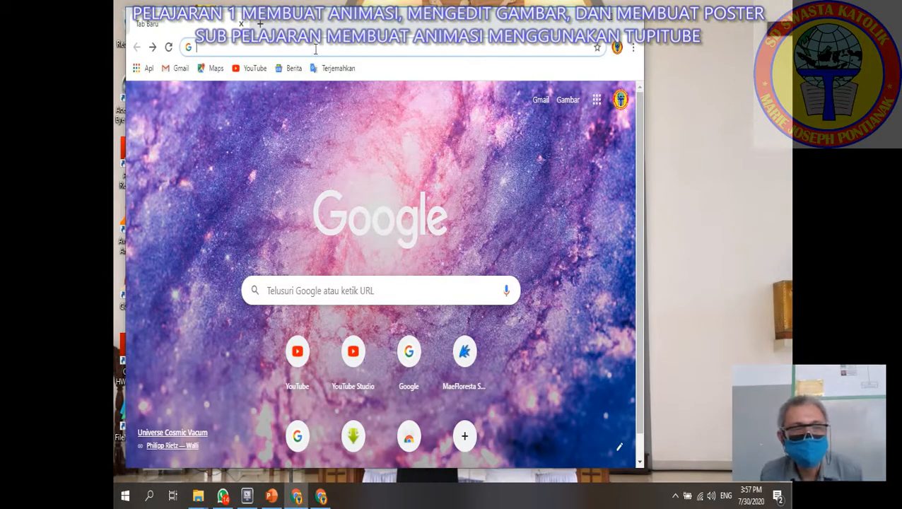
pyautogui.click(316, 49)
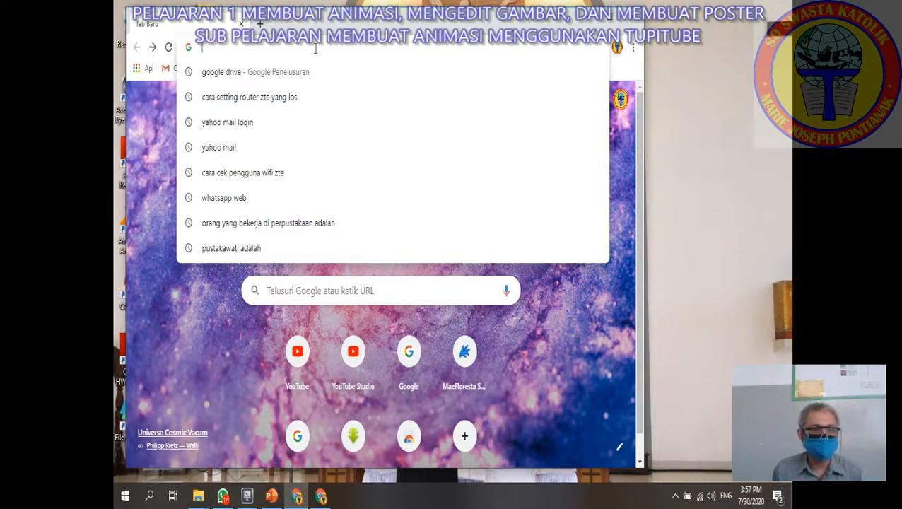
pyautogui.write('https://www.maefloresta.com/')
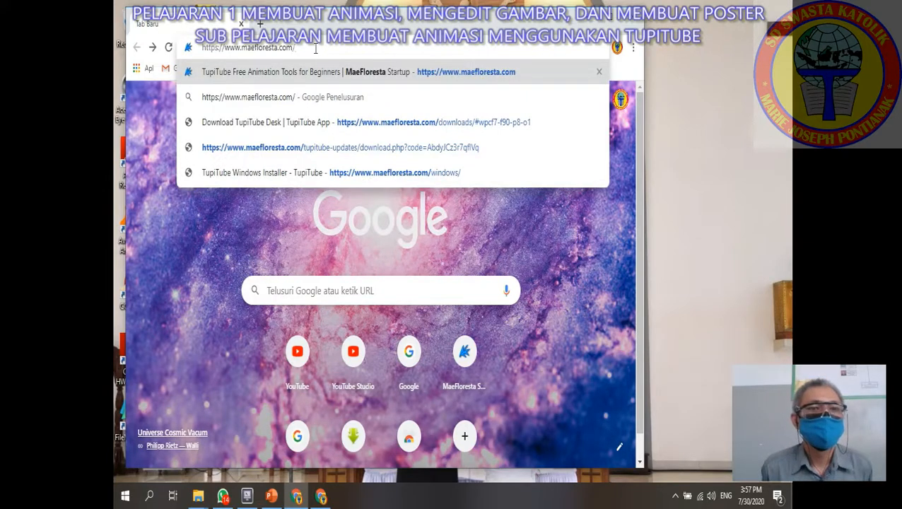
pyautogui.press('Return')
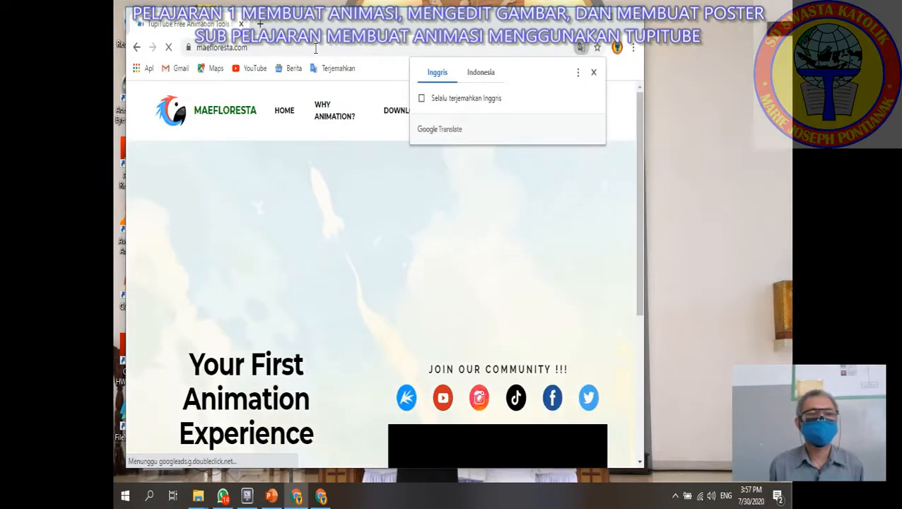
pyautogui.click(595, 73)
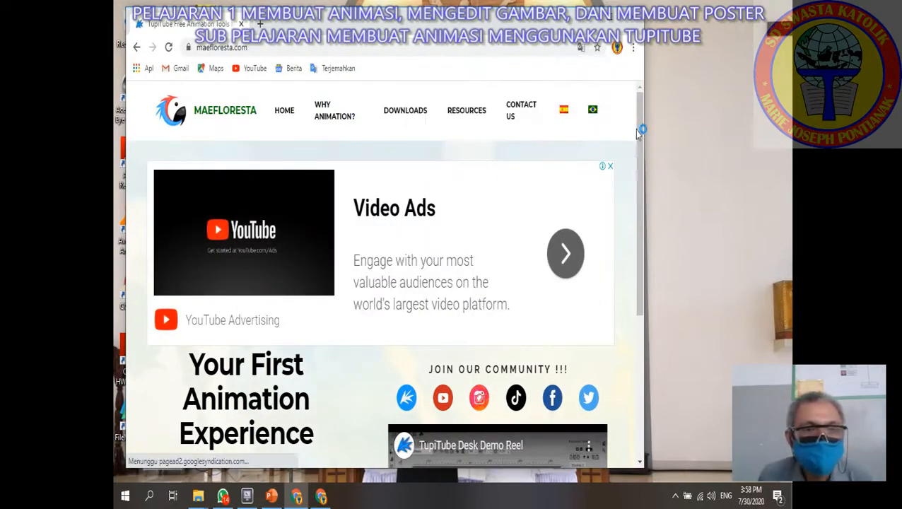
# Step: Open the TupiTube Desk download page and accept the Maefloresta Privacy Policy in the request form
pyautogui.moveTo(640, 139); pyautogui.dragTo(649, 264)
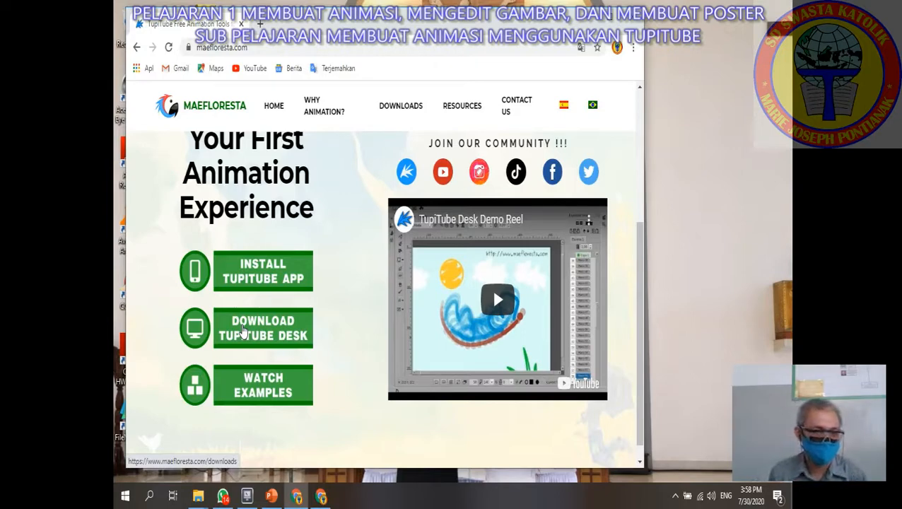
pyautogui.click(243, 331)
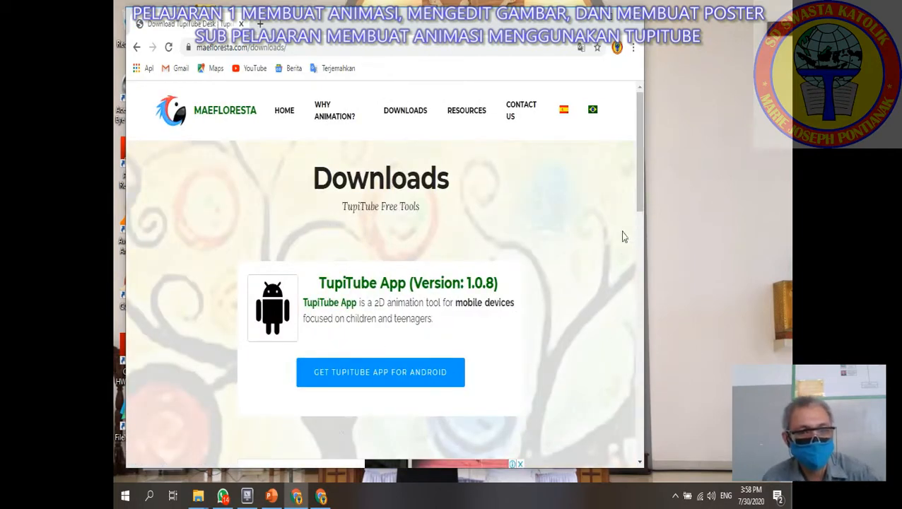
pyautogui.moveTo(640, 192); pyautogui.dragTo(658, 357)
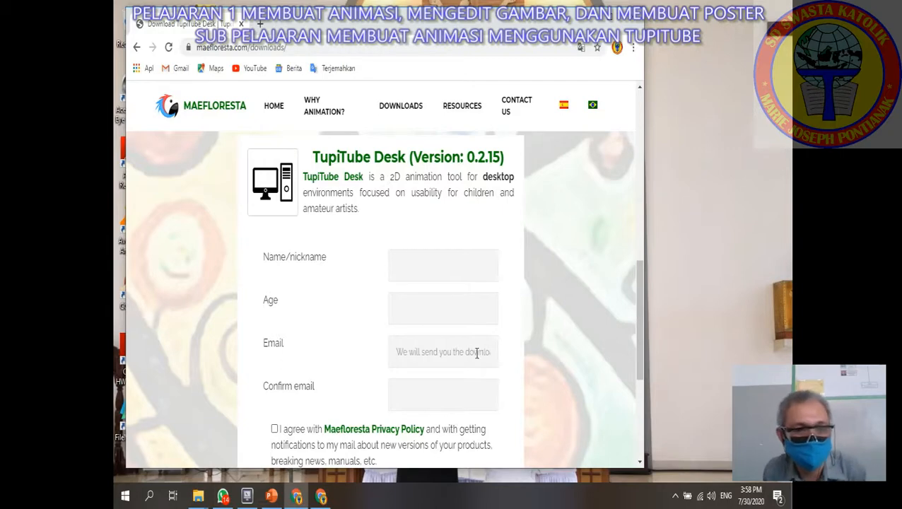
pyautogui.moveTo(638, 326); pyautogui.dragTo(641, 379)
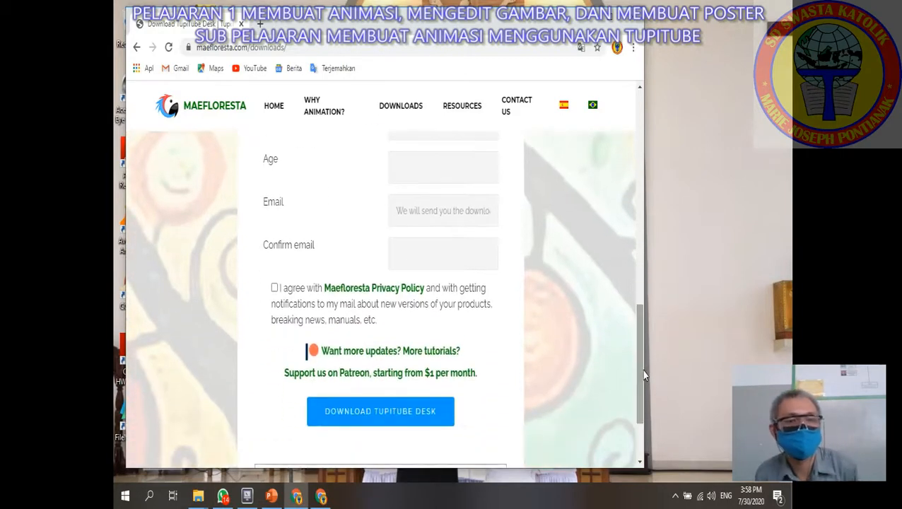
pyautogui.click(274, 290)
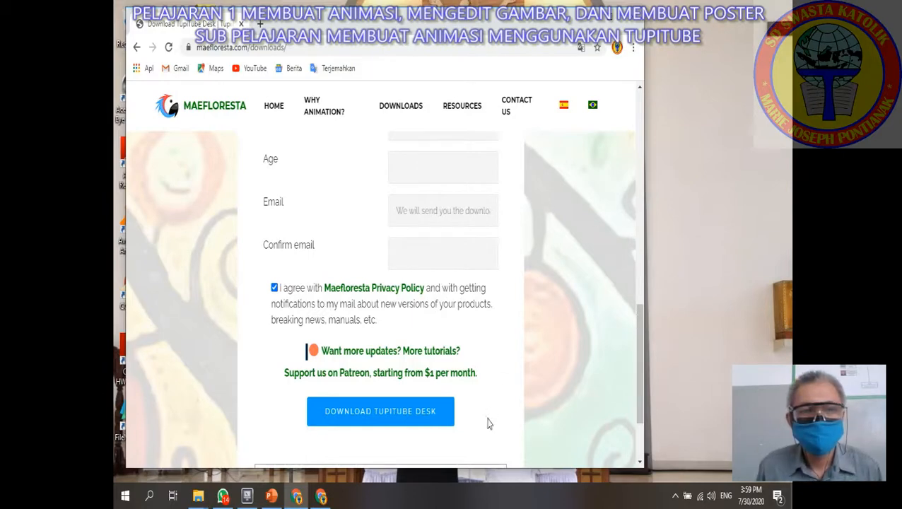
# Step: In the other Chrome window, open the TupiTube Desk Windows installer page and download version 0.2.15
pyautogui.click(324, 497)
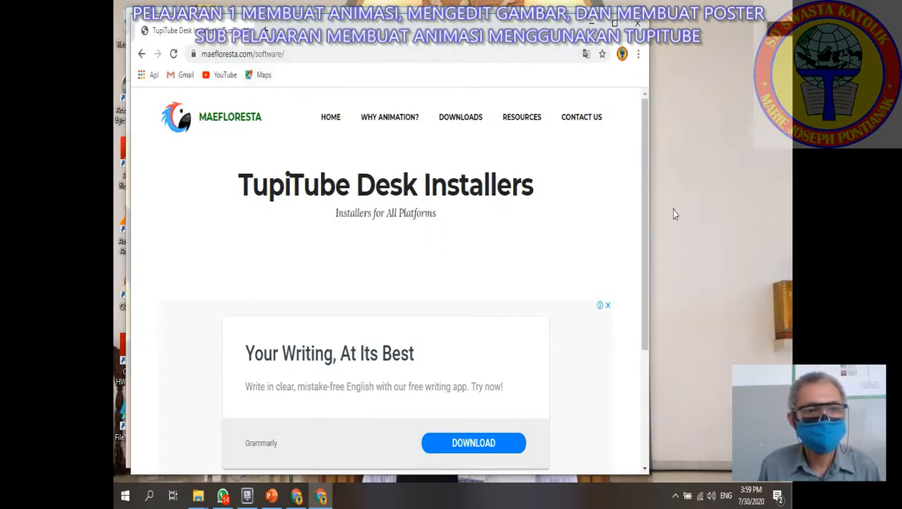
pyautogui.moveTo(649, 250); pyautogui.dragTo(645, 421)
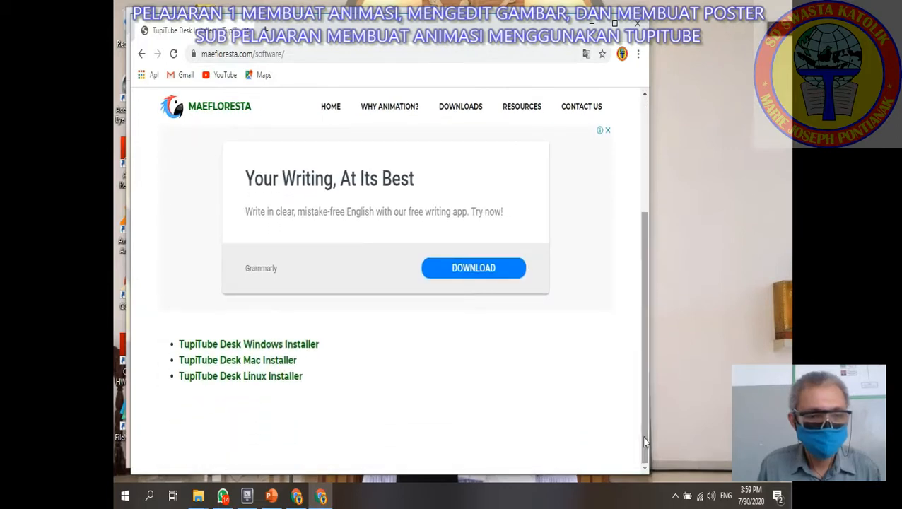
pyautogui.click(302, 348)
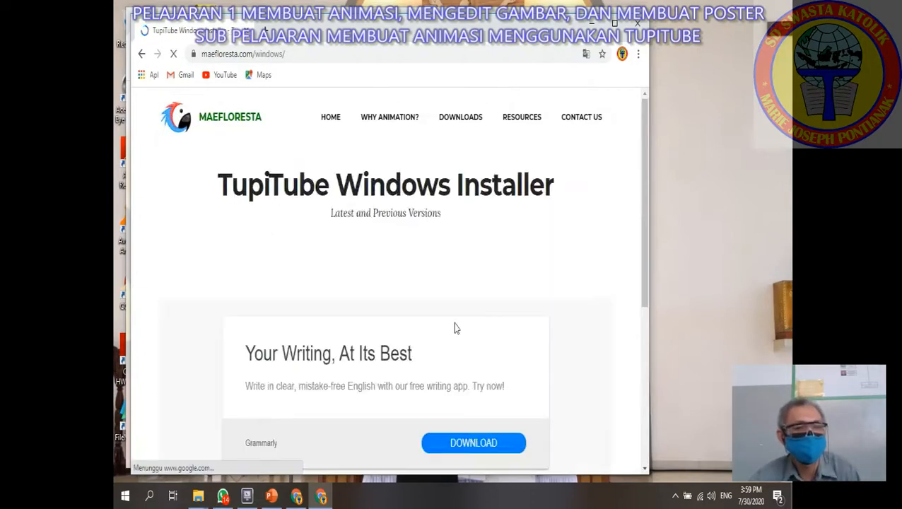
pyautogui.moveTo(644, 201); pyautogui.dragTo(659, 362)
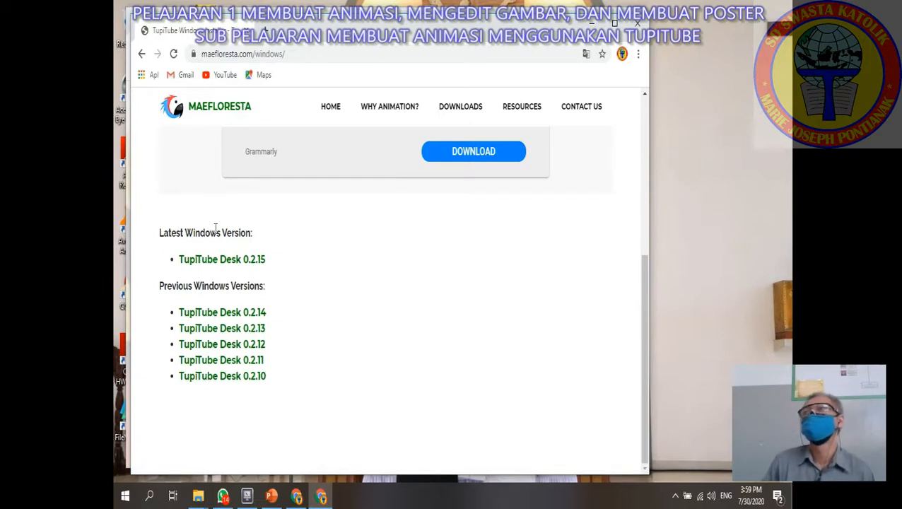
pyautogui.click(229, 265)
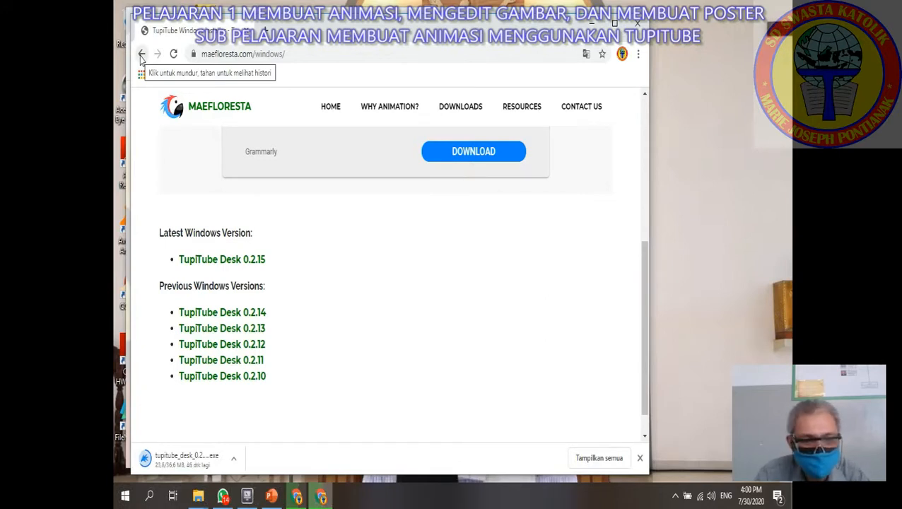
pyautogui.click(142, 55)
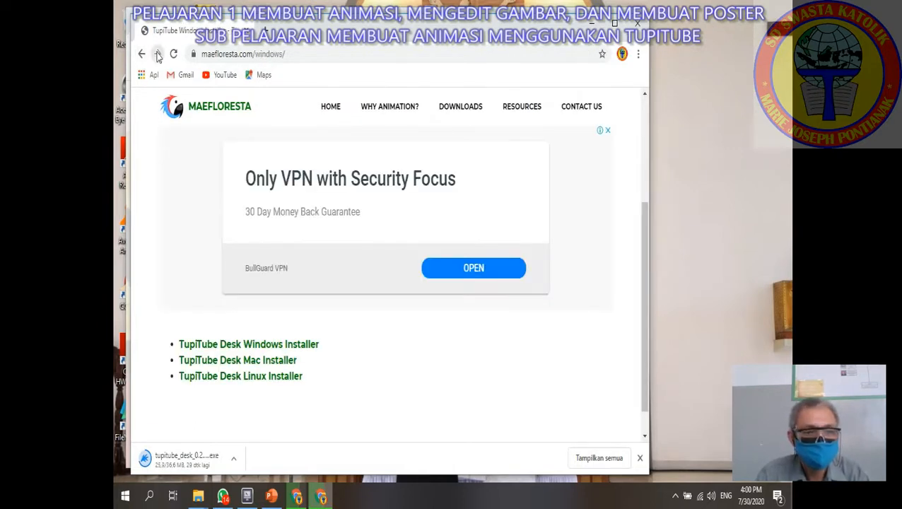
pyautogui.click(157, 54)
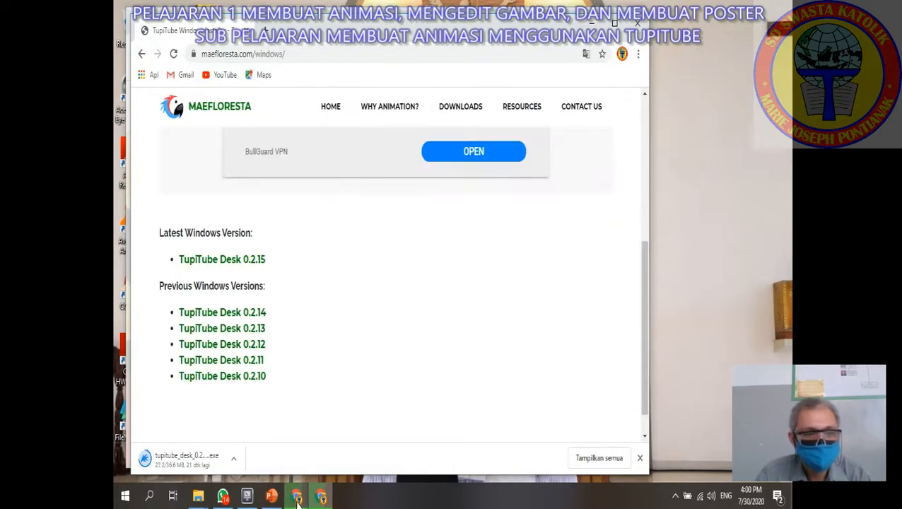
pyautogui.moveTo(297, 501)
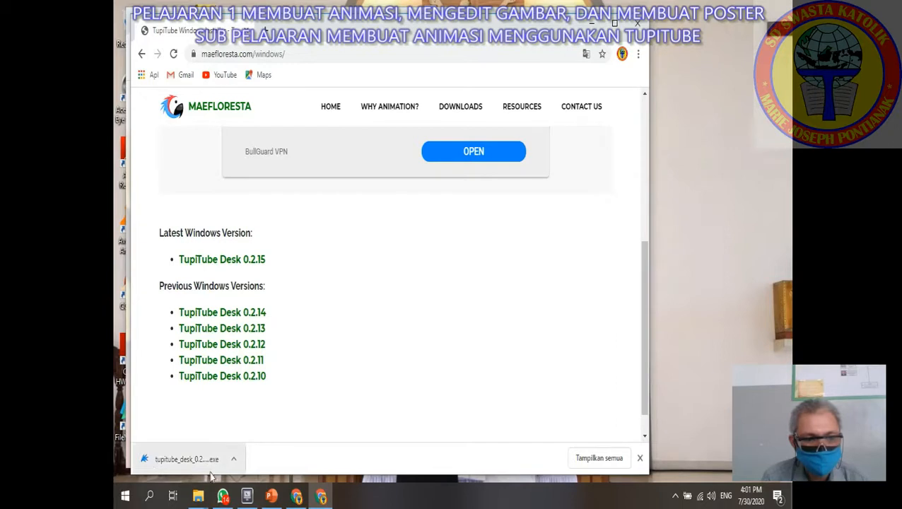
# Step: Try to open the downloaded TupiTube Desk installer from the browser, closing the Microsoft Store window
pyautogui.click(235, 459)
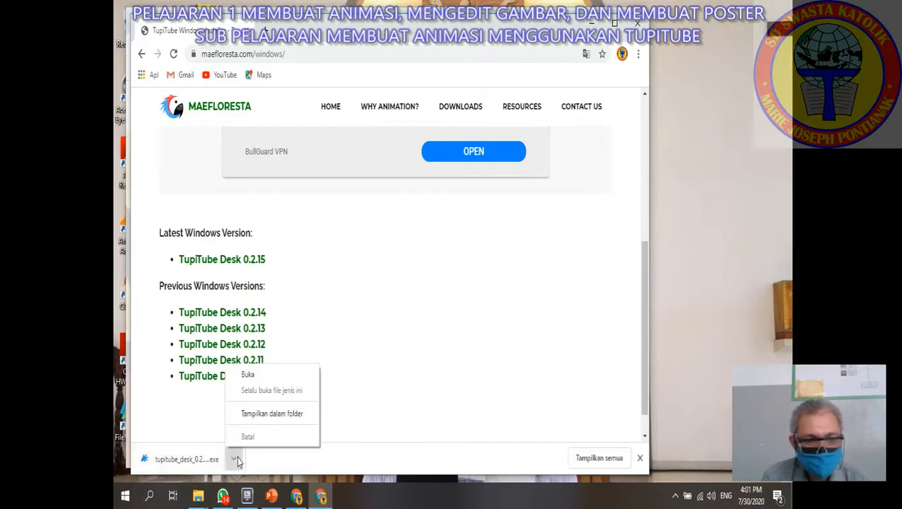
pyautogui.click(253, 376)
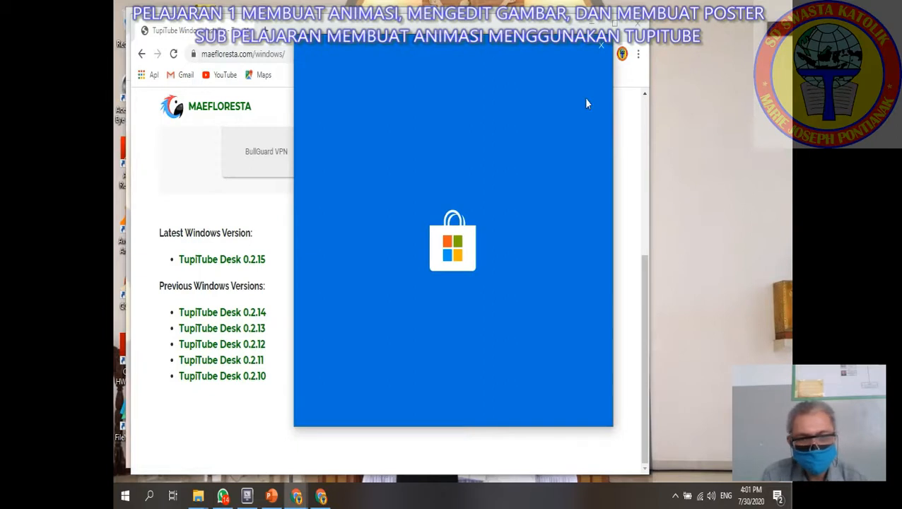
pyautogui.click(600, 45)
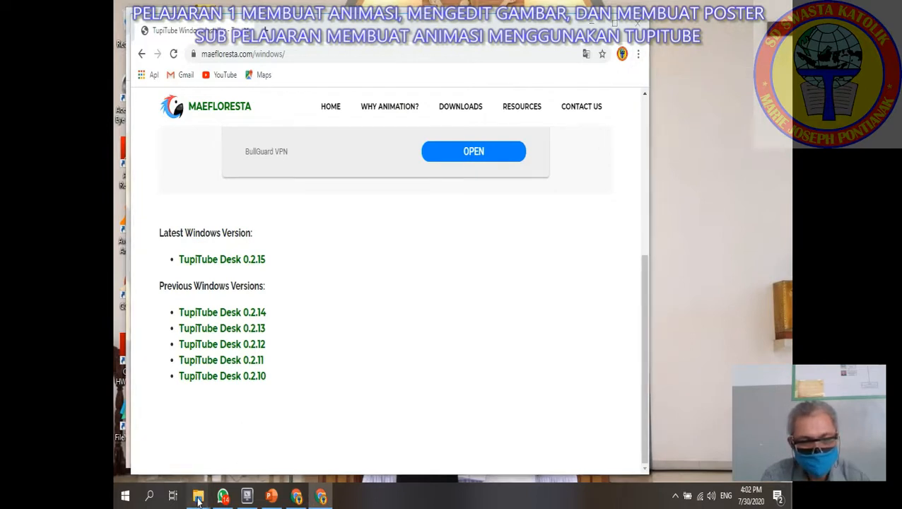
# Step: Switch to the File Explorer window showing the Aplikasi Pembelajaran Anak folder
pyautogui.moveTo(198, 498)
pyautogui.moveTo(259, 445)
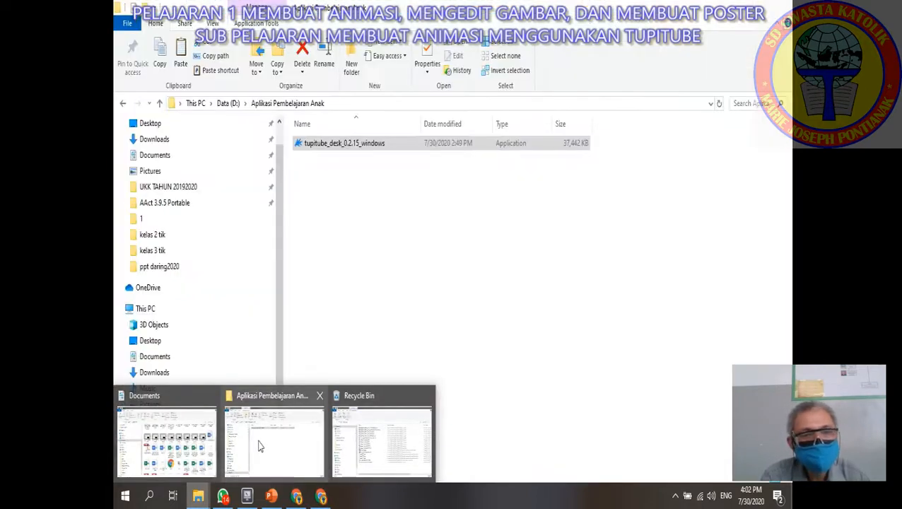
pyautogui.click(308, 426)
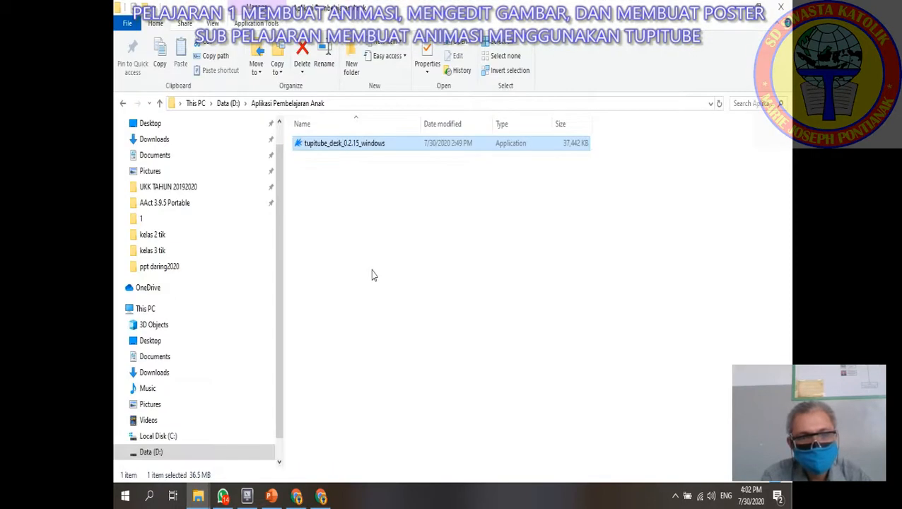
# Step: Try to launch tupitube_desk_0.2.15_windows from the folder, closing the Microsoft Store window
pyautogui.doubleClick(370, 147)
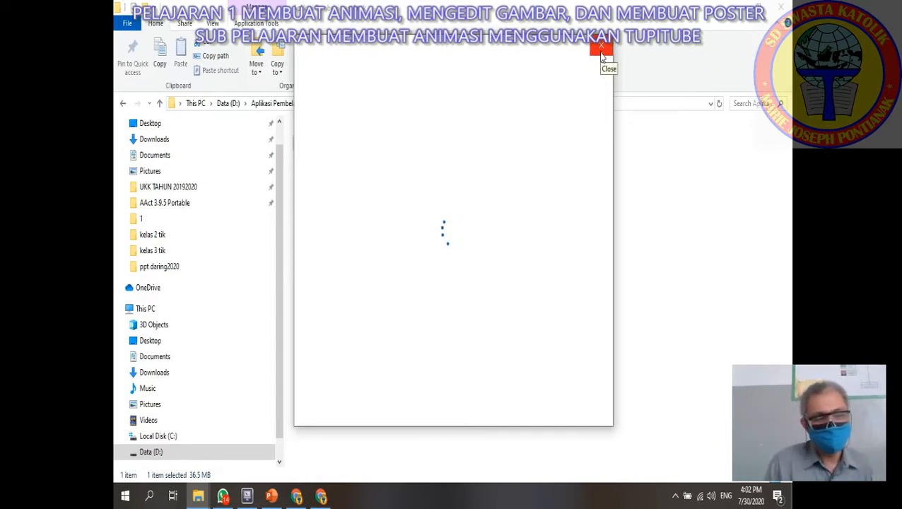
pyautogui.click(601, 55)
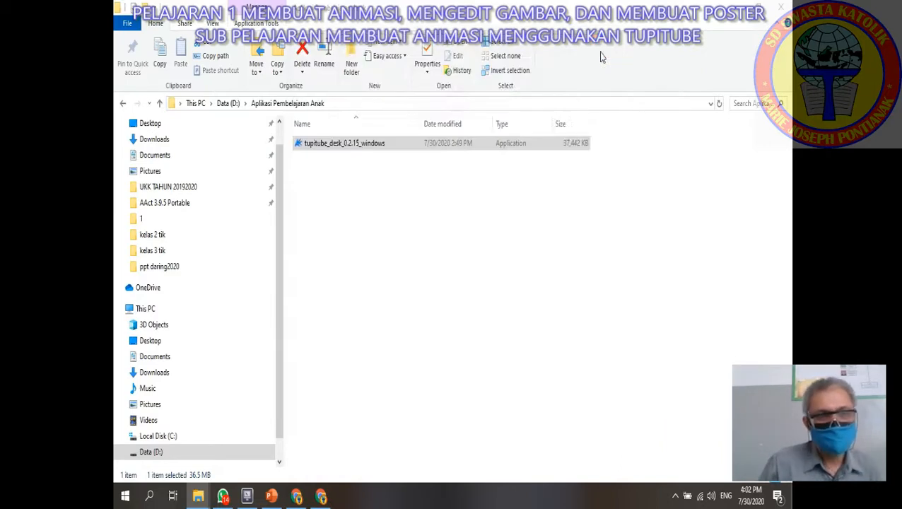
pyautogui.doubleClick(353, 144)
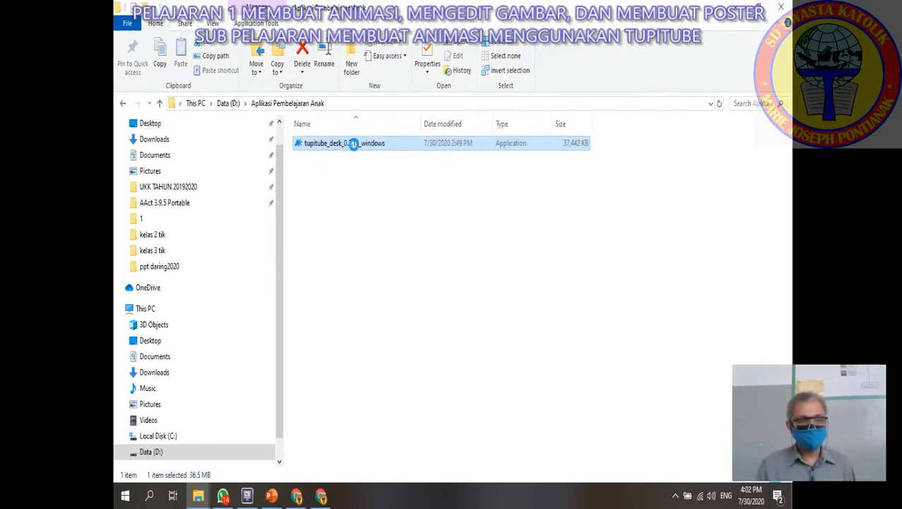
# Step: Run tupitube_desk_0.2.15_windows as administrator, choose to install it anyway and allow it to make changes to the device
pyautogui.rightClick(355, 147)
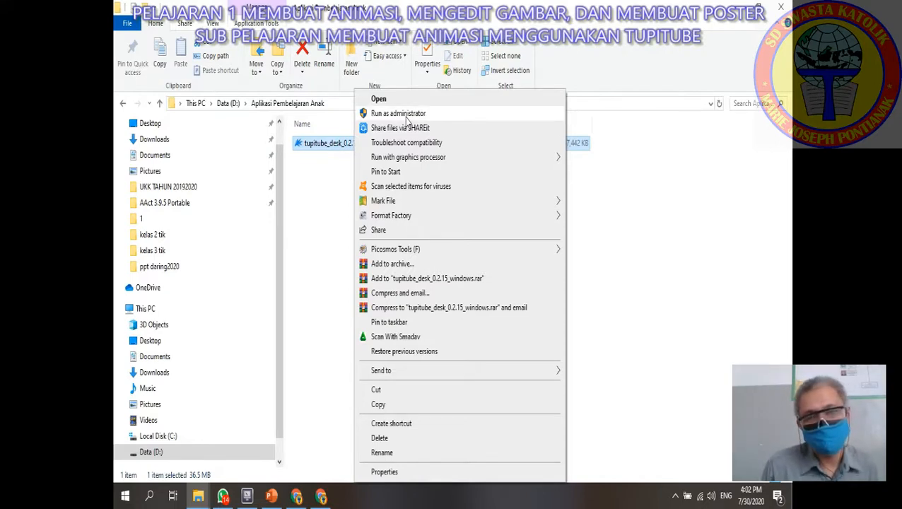
pyautogui.click(407, 116)
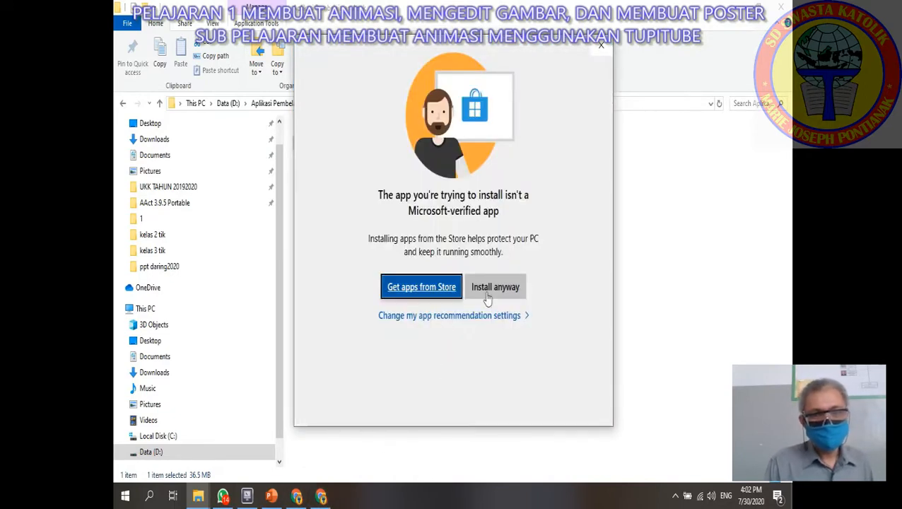
pyautogui.click(513, 296)
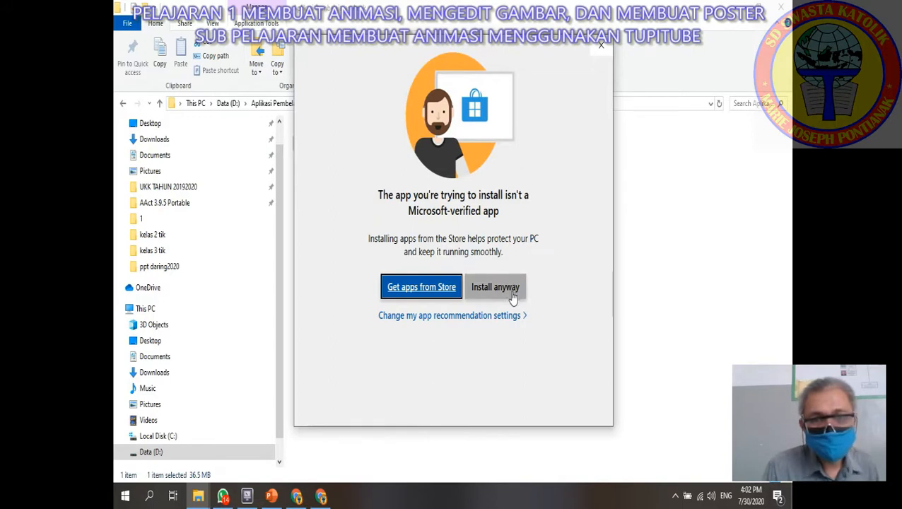
pyautogui.click(513, 296)
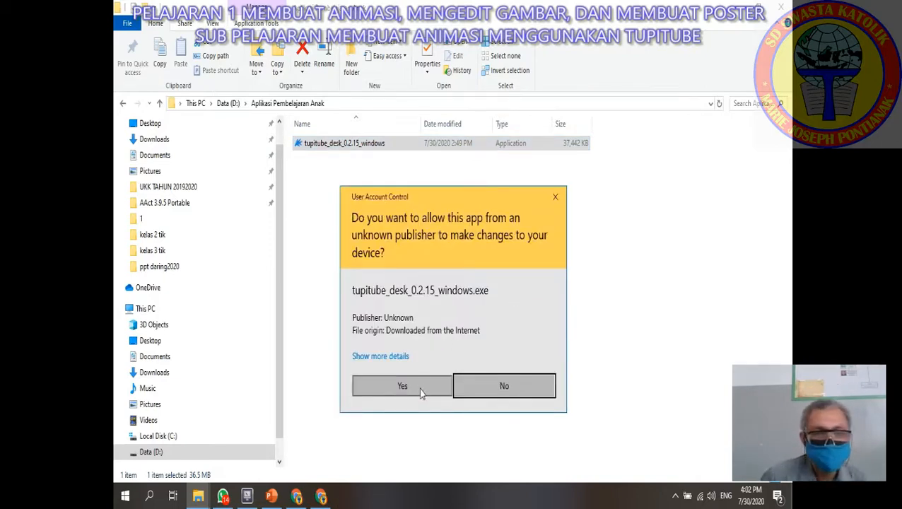
pyautogui.click(402, 386)
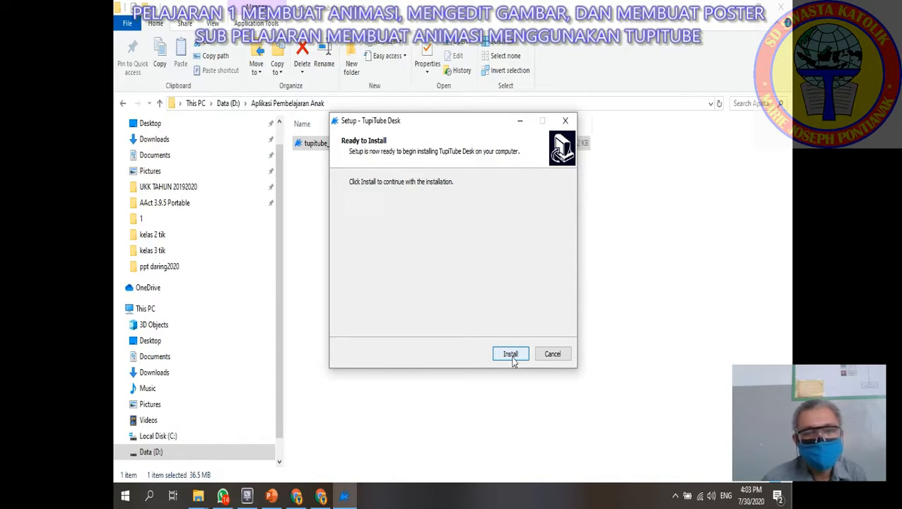
# Step: Start installing TupiTube Desk, cancel and exit the setup, and minimize the File Explorer window
pyautogui.click(513, 359)
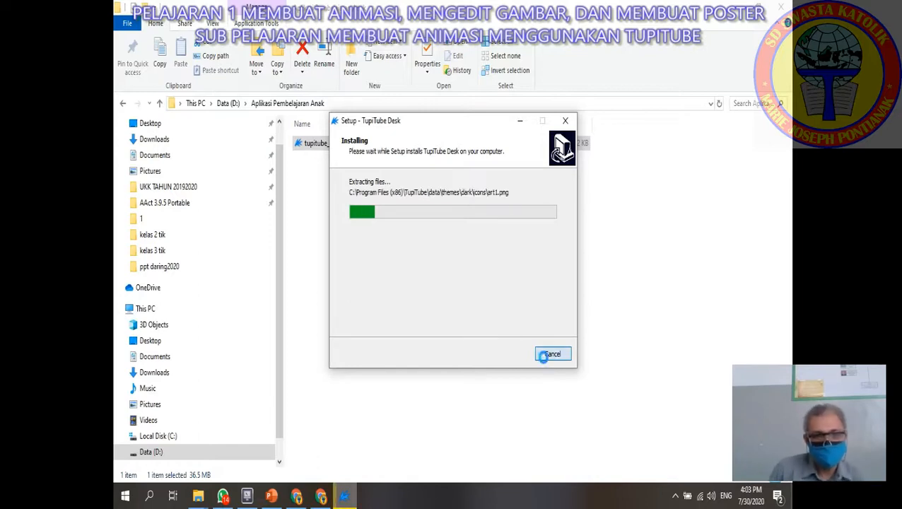
pyautogui.click(544, 355)
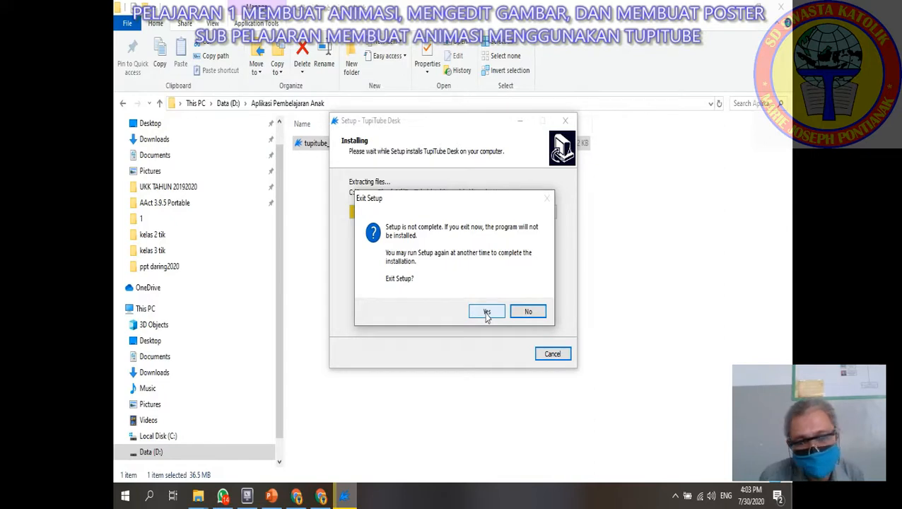
pyautogui.click(486, 313)
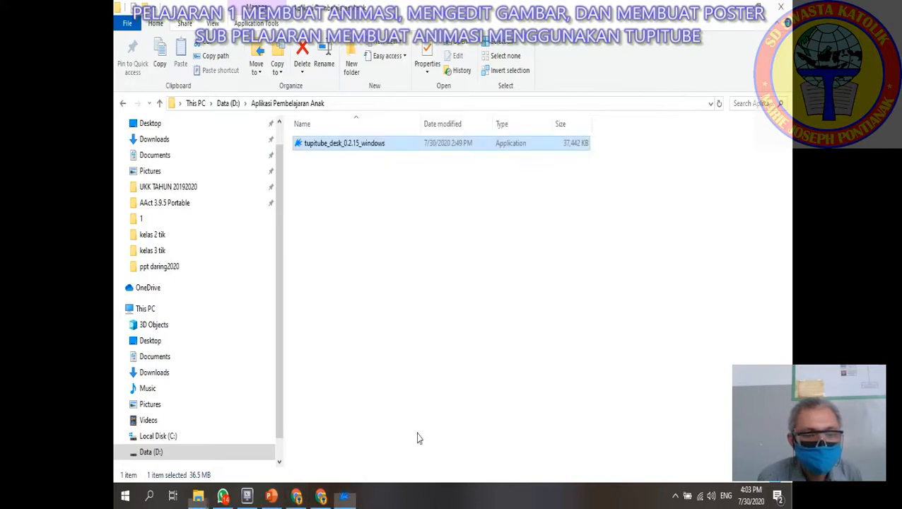
pyautogui.click(734, 5)
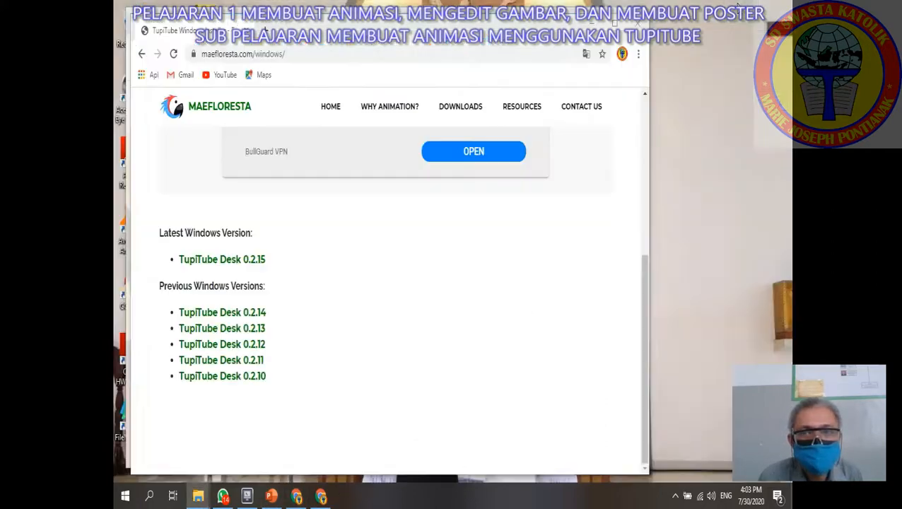
# Step: Minimize both browser windows, bring up TupiTube Desk and dismiss its Tip Of The Day dialog
pyautogui.click(593, 25)
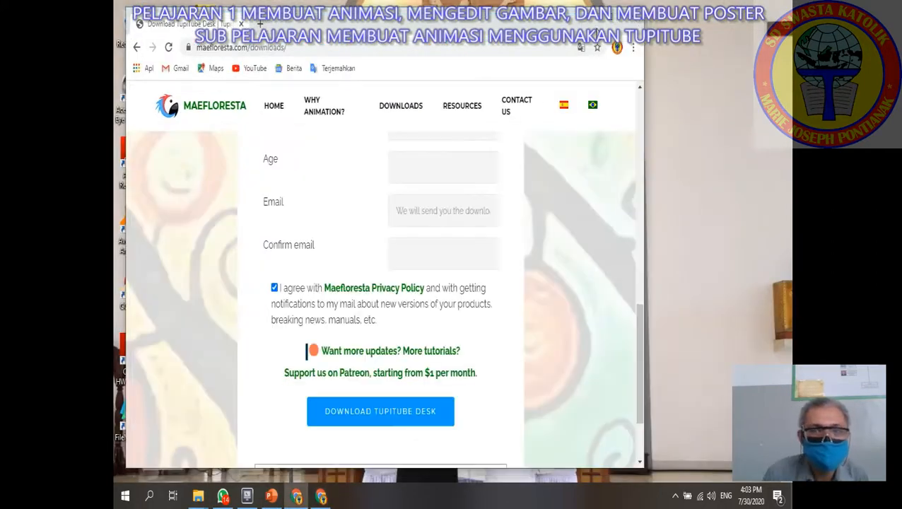
pyautogui.click(582, 22)
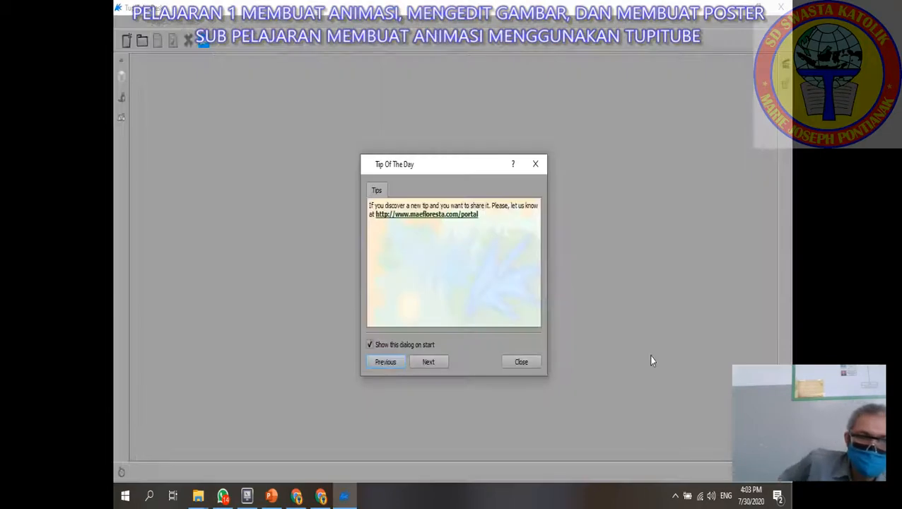
pyautogui.click(521, 367)
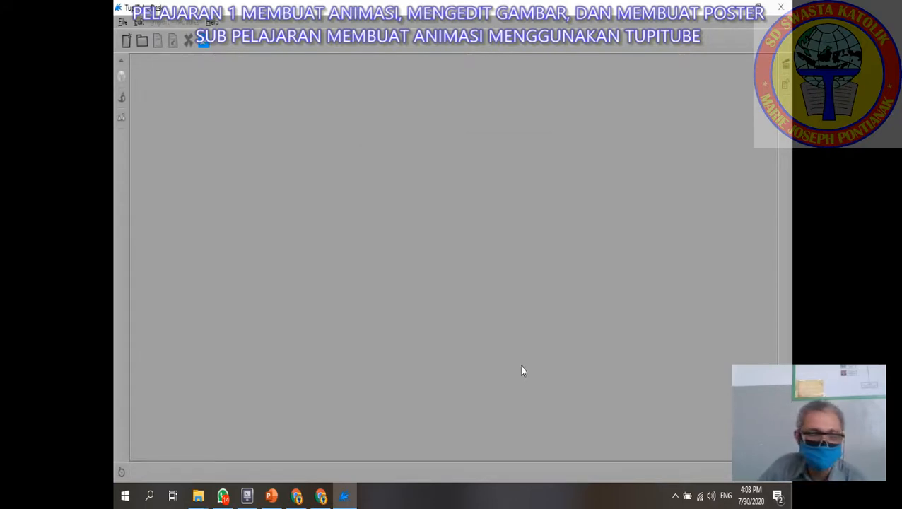
# Step: Start a new project and set its project name to kupu-kupu
pyautogui.click(123, 23)
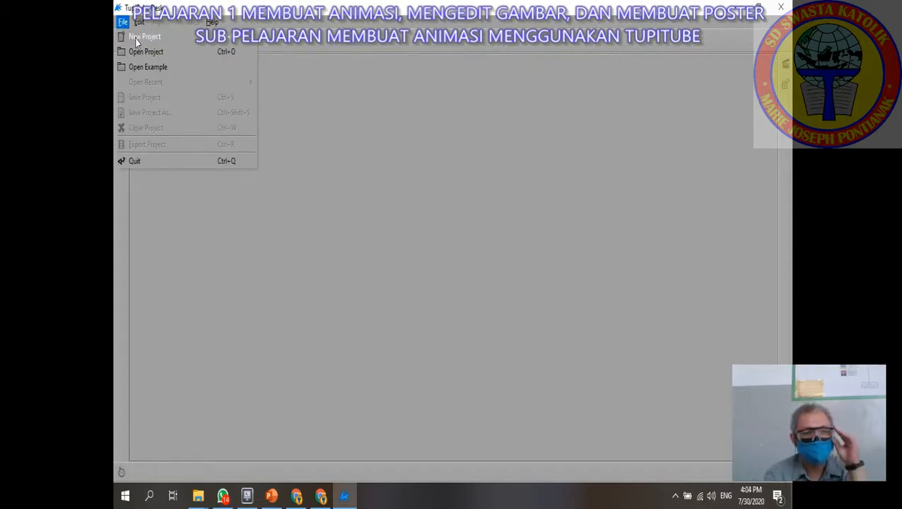
pyautogui.click(136, 40)
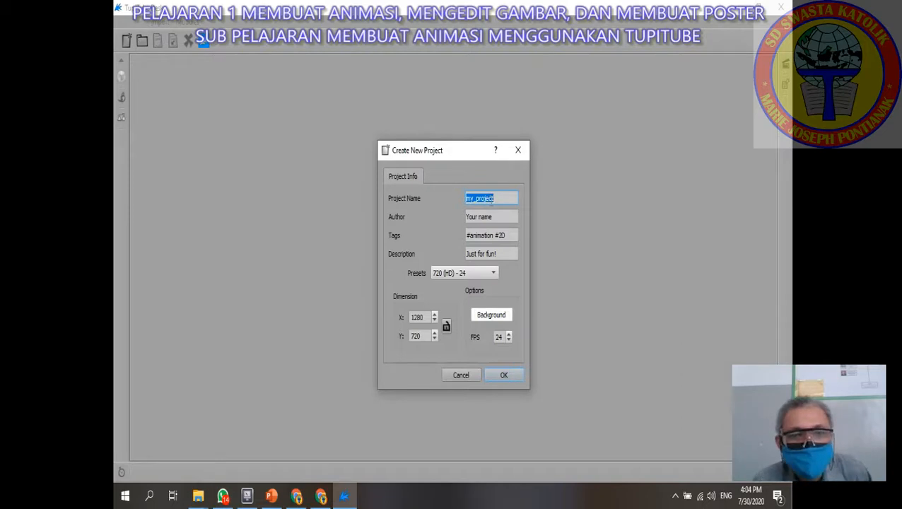
pyautogui.moveTo(500, 199); pyautogui.dragTo(418, 199)
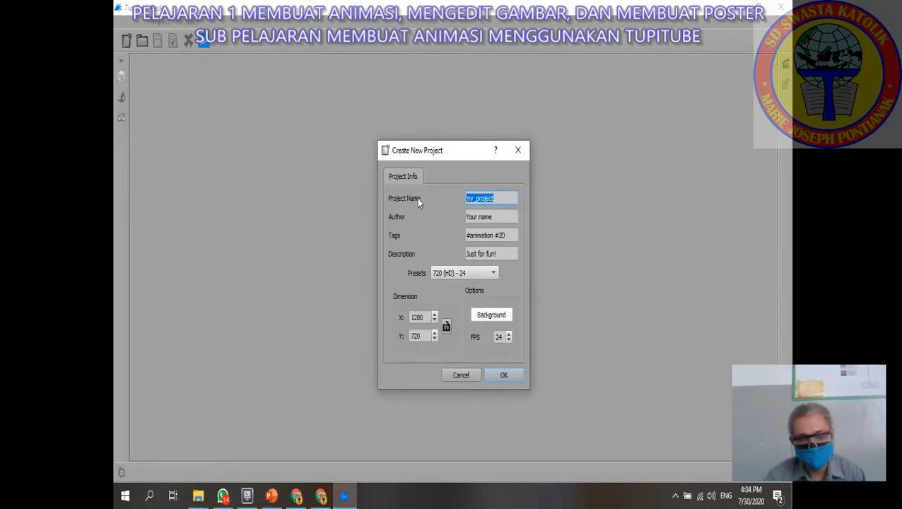
pyautogui.write('tupi')
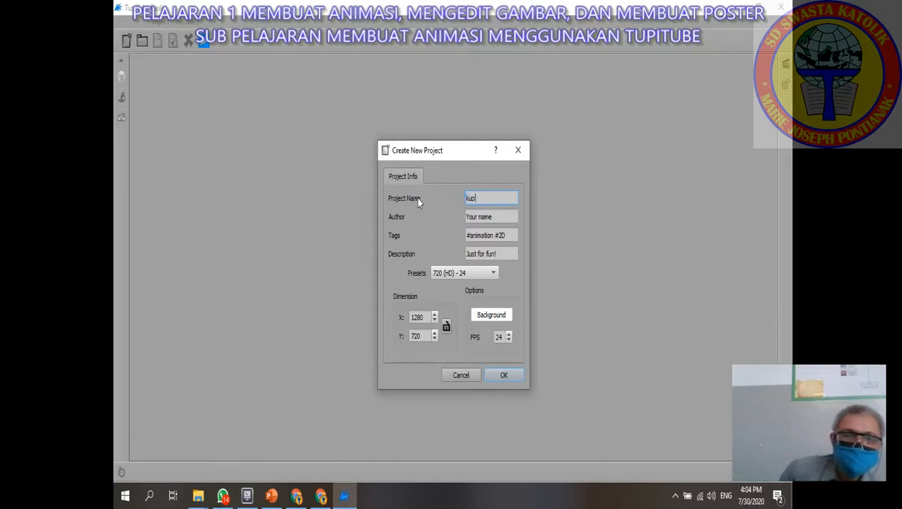
pyautogui.write('u-')
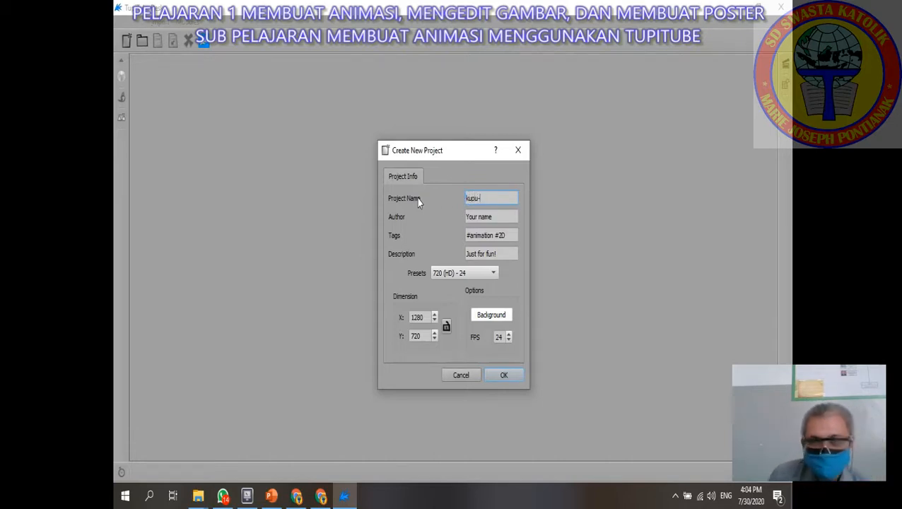
pyautogui.write('kupu')
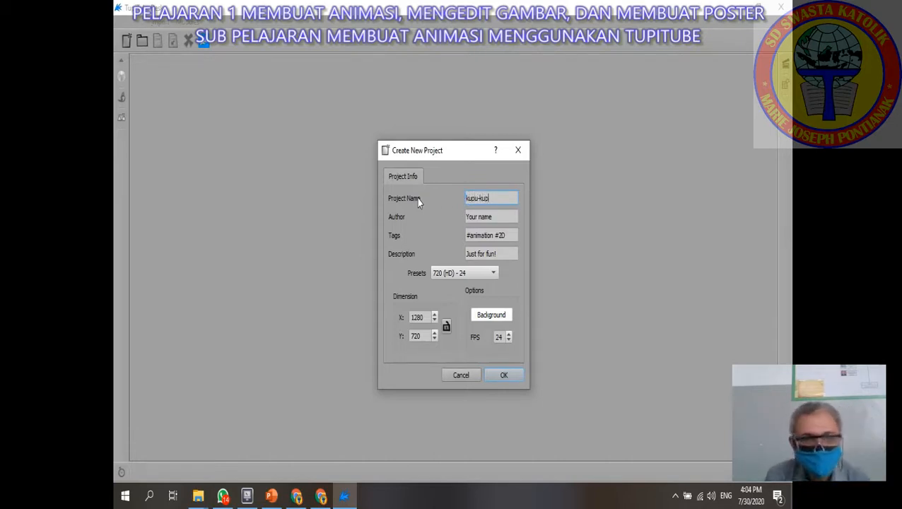
# Step: Replace the author placeholder with the author's full name and create the project with the 720 (HD) - 24 preset
pyautogui.click(501, 217)
pyautogui.press('BackSpace')
pyautogui.press('BackSpace')
pyautogui.press('BackSpace')
pyautogui.press('BackSpace')
pyautogui.press('BackSpace')
pyautogui.press('BackSpace')
pyautogui.press('BackSpace')
pyautogui.press('BackSpace')
pyautogui.press('BackSpace')
pyautogui.write('Hong')
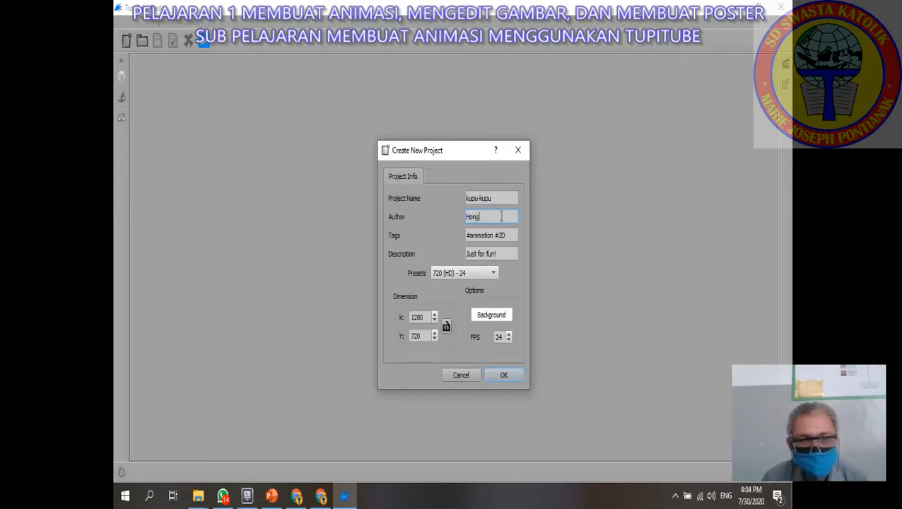
pyautogui.write('ky Hadi')
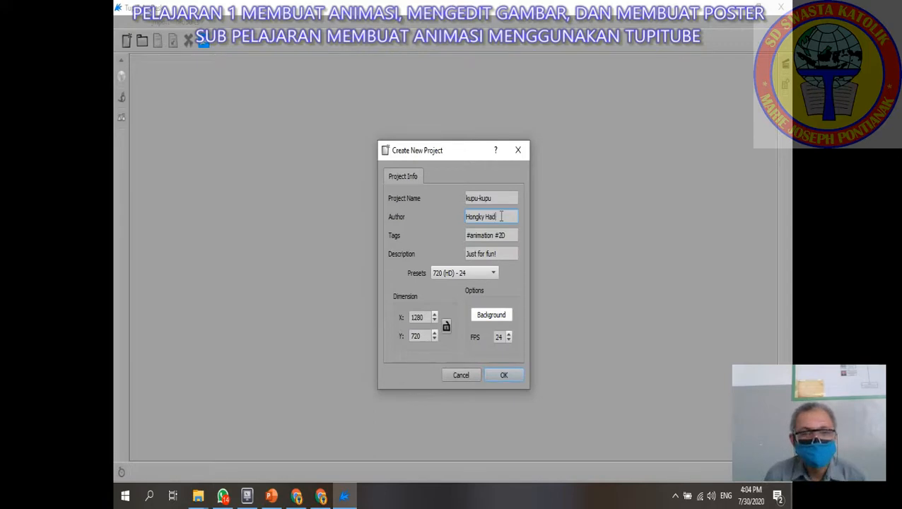
pyautogui.write('anto')
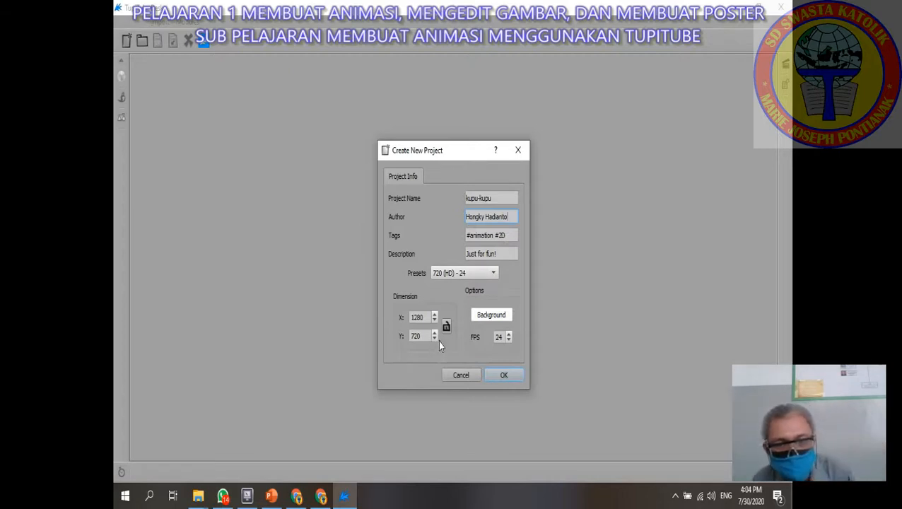
pyautogui.click(497, 377)
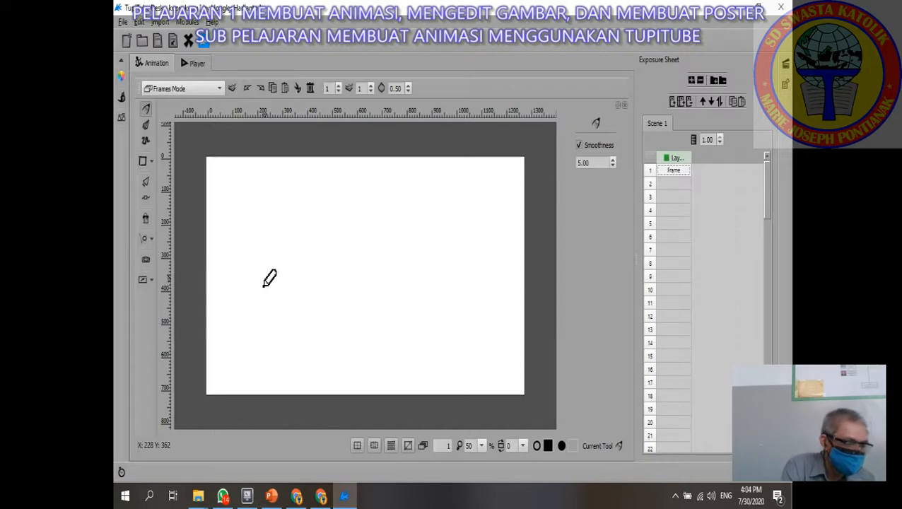
# Step: Undo a trial pencil stroke and draw a butterfly wing outline from two freehand strokes in the canvas's lower-left area
pyautogui.moveTo(263, 277)
pyautogui.mouseDown()
pyautogui.moveTo(244, 339)
pyautogui.moveTo(212, 364)
pyautogui.mouseUp()
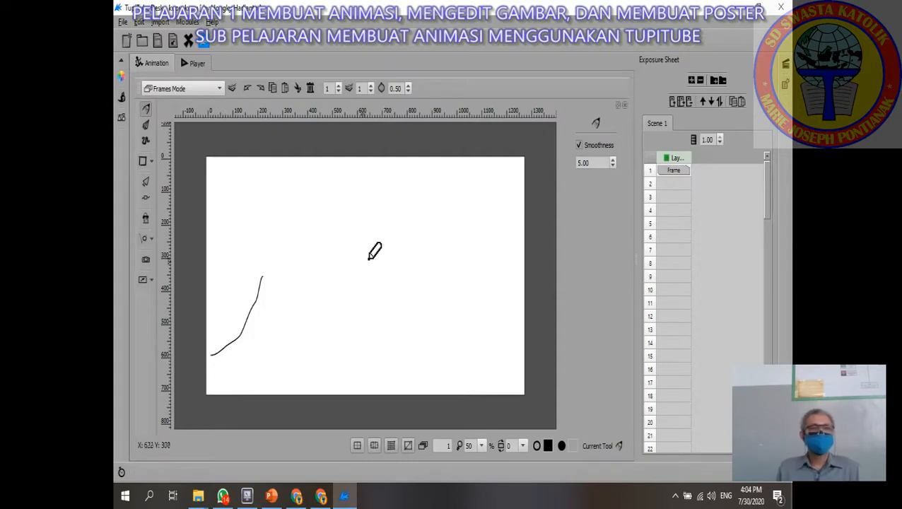
pyautogui.click(249, 91)
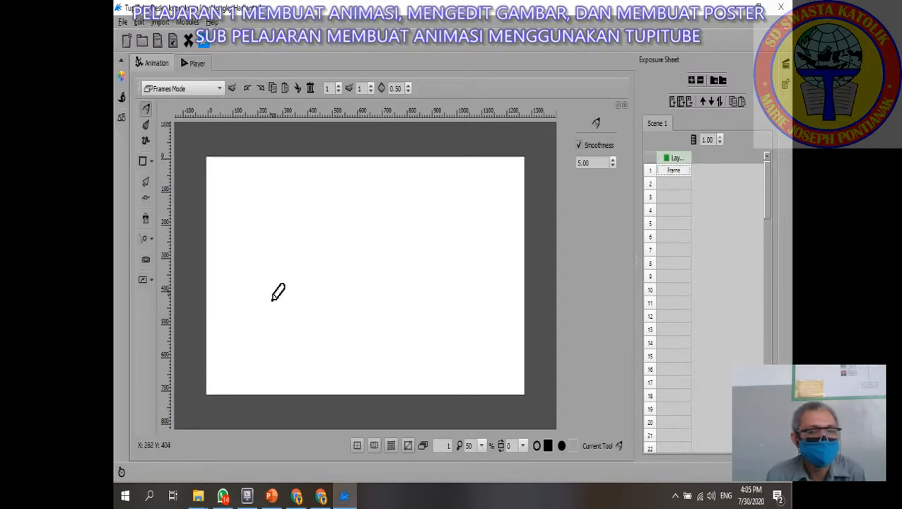
pyautogui.moveTo(273, 287)
pyautogui.mouseDown()
pyautogui.moveTo(259, 345)
pyautogui.moveTo(221, 378)
pyautogui.mouseUp()
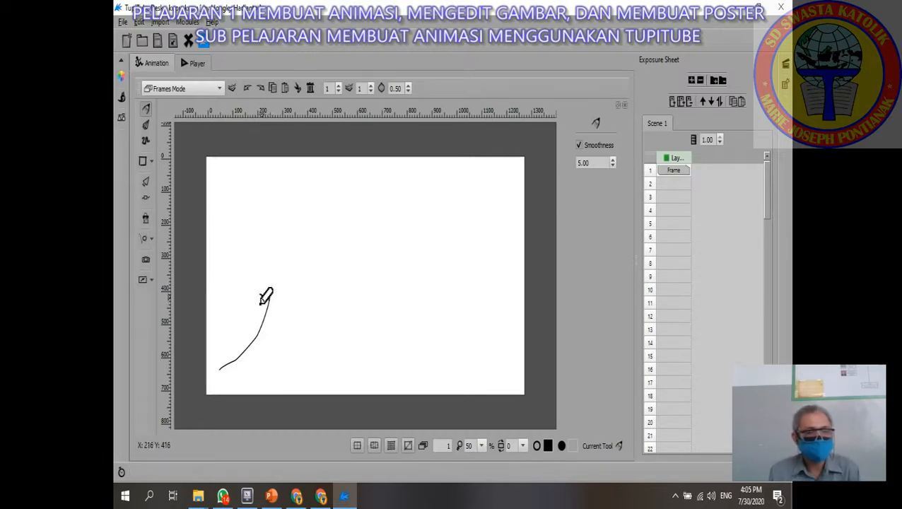
pyautogui.moveTo(255, 293)
pyautogui.mouseDown()
pyautogui.moveTo(239, 343)
pyautogui.moveTo(224, 369)
pyautogui.mouseUp()
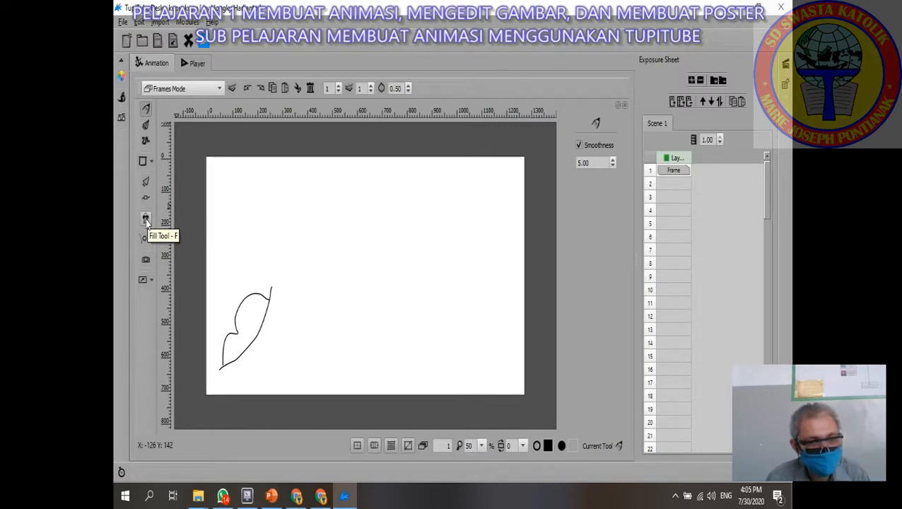
# Step: Recolor the wing's scalloped outer line orange #ff5e08 using the Fill tool with the contour color
pyautogui.click(146, 219)
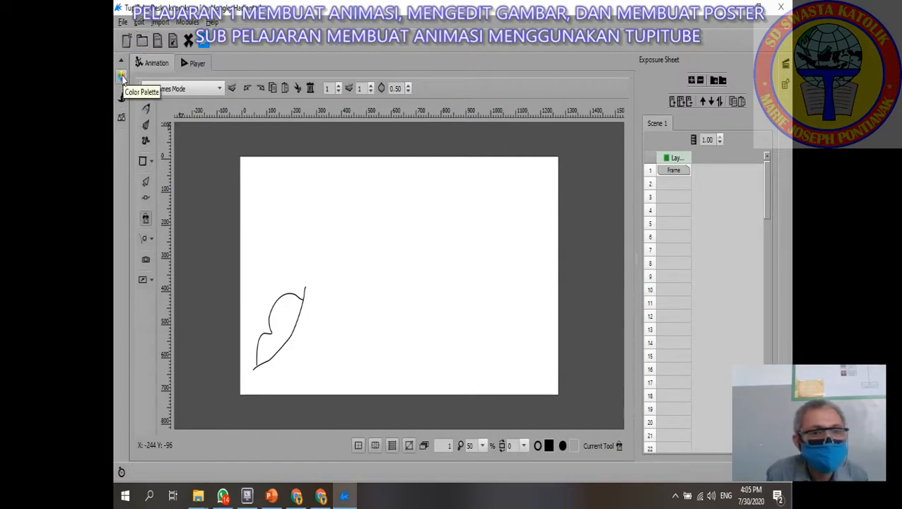
pyautogui.click(122, 76)
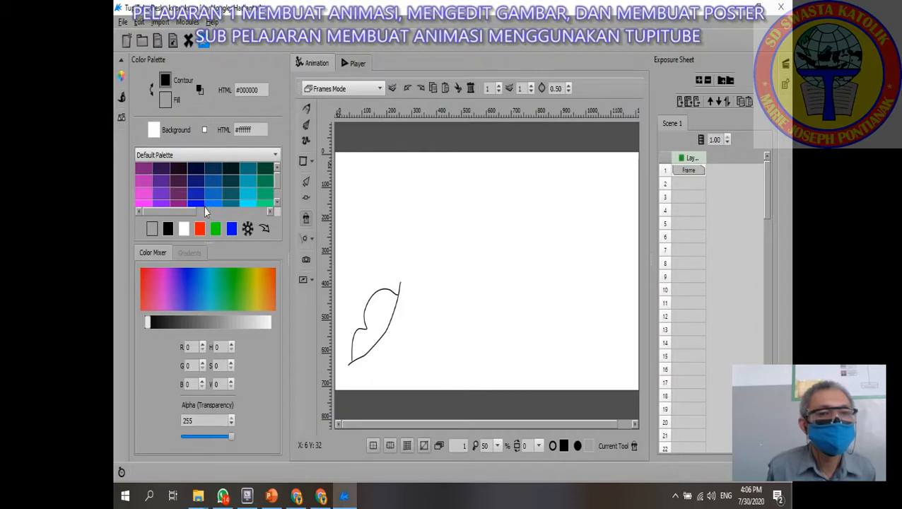
pyautogui.click(272, 274)
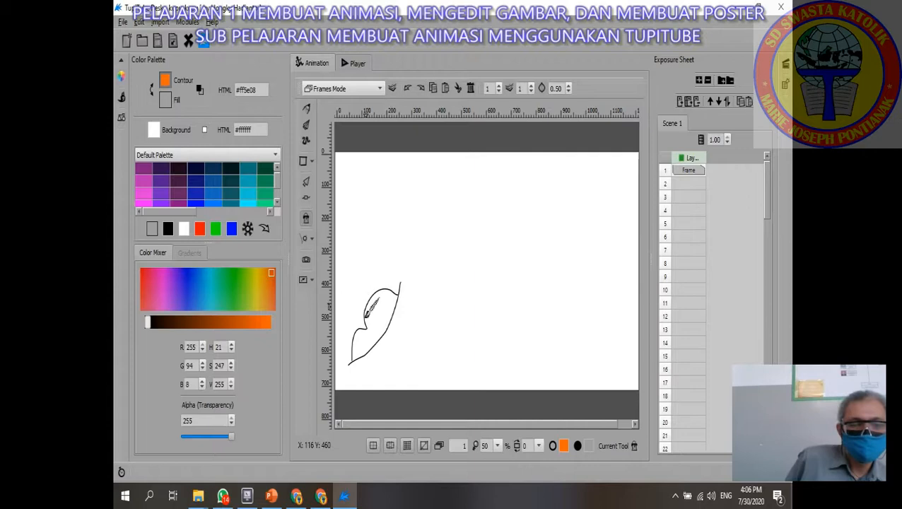
pyautogui.click(368, 318)
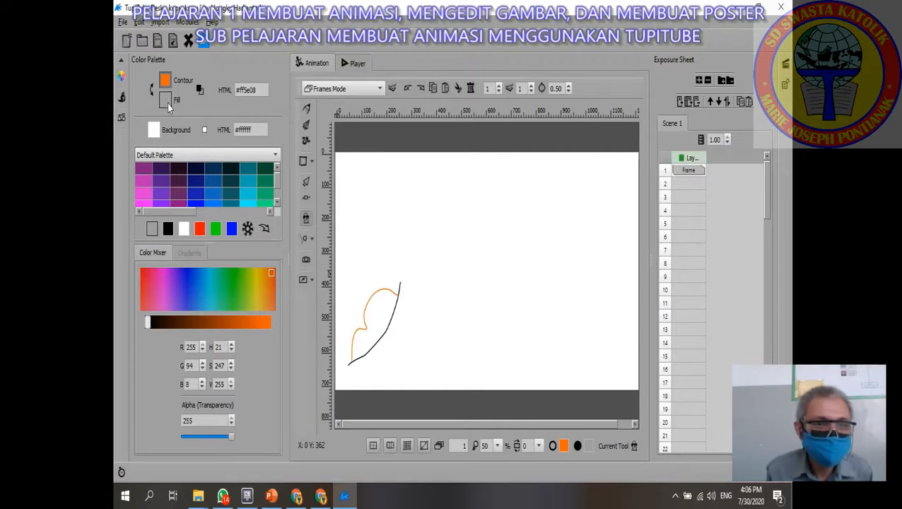
# Step: Set the fill color to green #2aff43 and fill both strokes of the wing with it
pyautogui.click(166, 102)
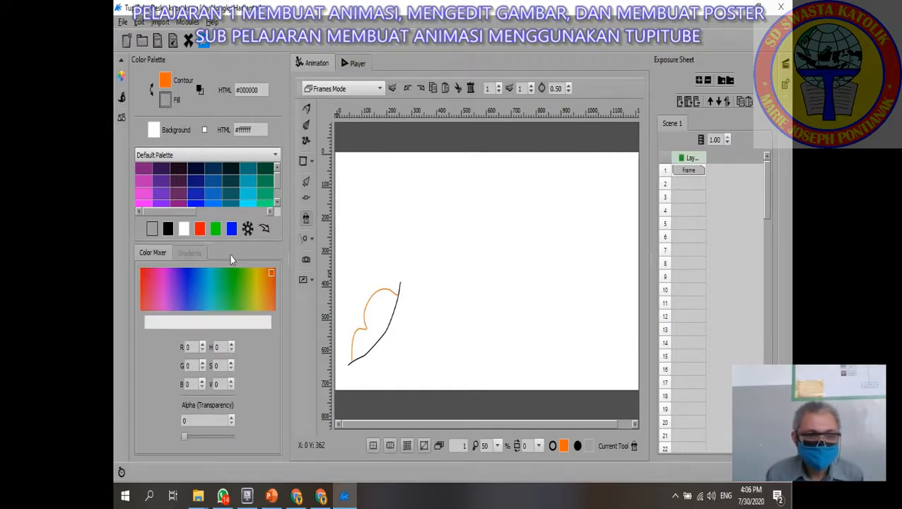
pyautogui.click(230, 292)
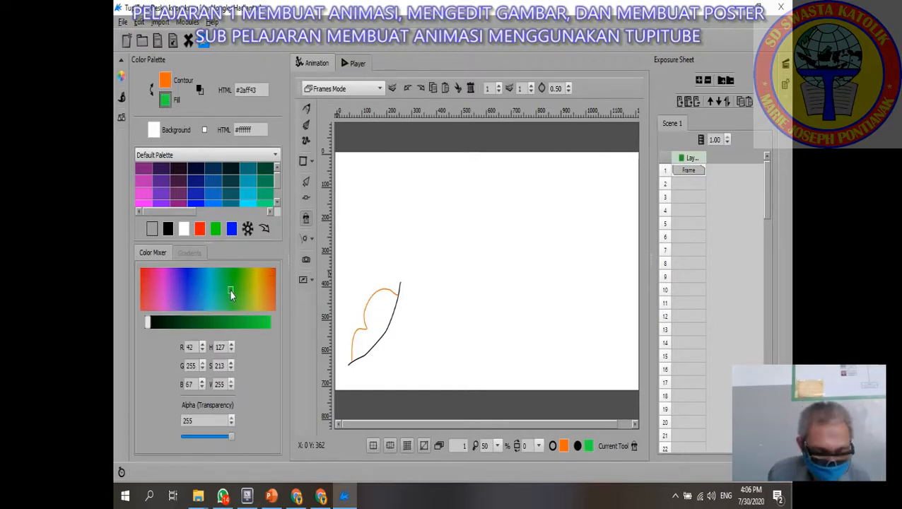
pyautogui.click(393, 304)
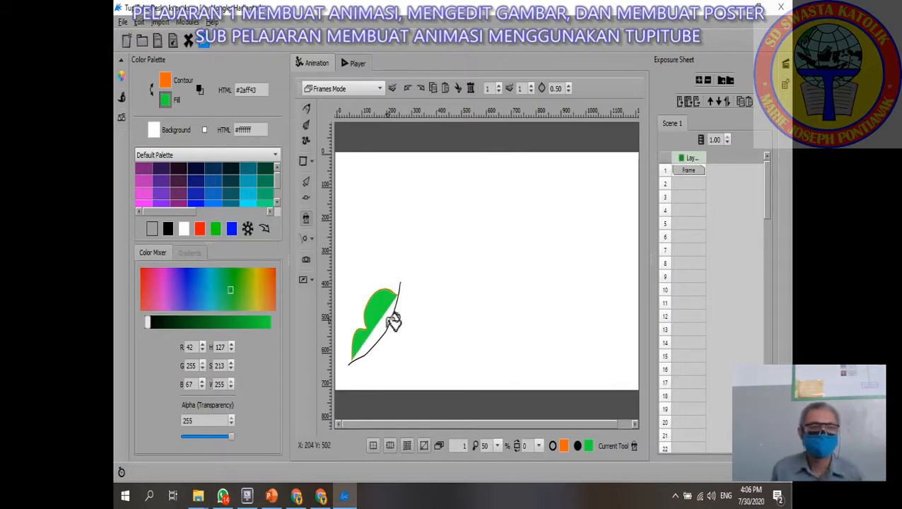
pyautogui.click(394, 319)
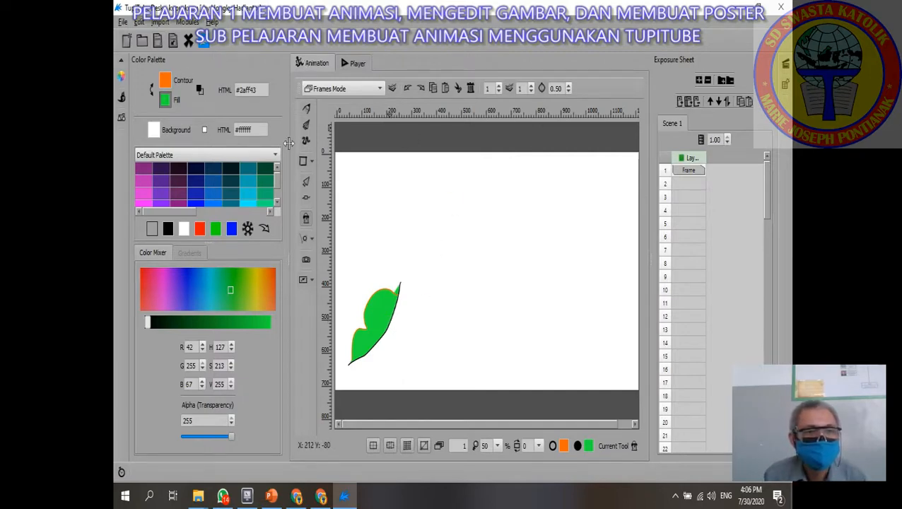
# Step: Select the whole wing in frame 1 with the object selection tool and try to paste a copy
pyautogui.click(306, 185)
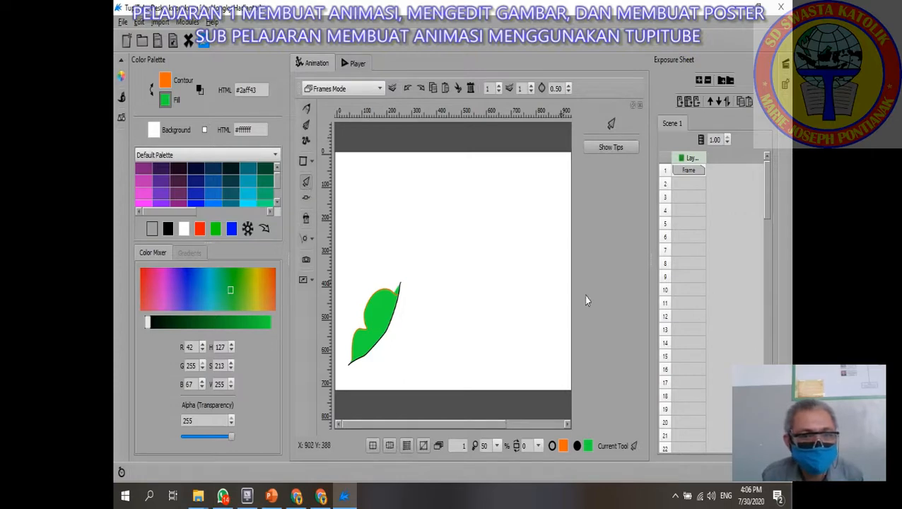
pyautogui.moveTo(342, 263); pyautogui.dragTo(413, 385)
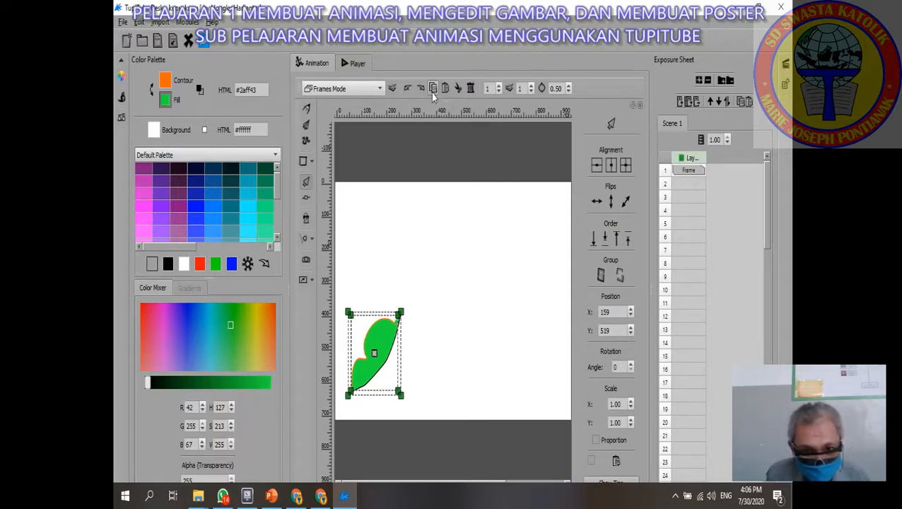
pyautogui.click(692, 171)
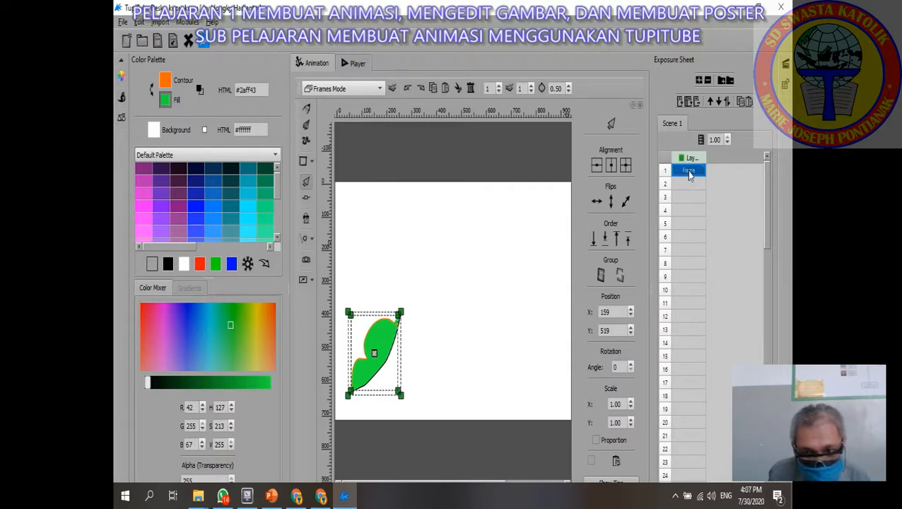
pyautogui.click(446, 90)
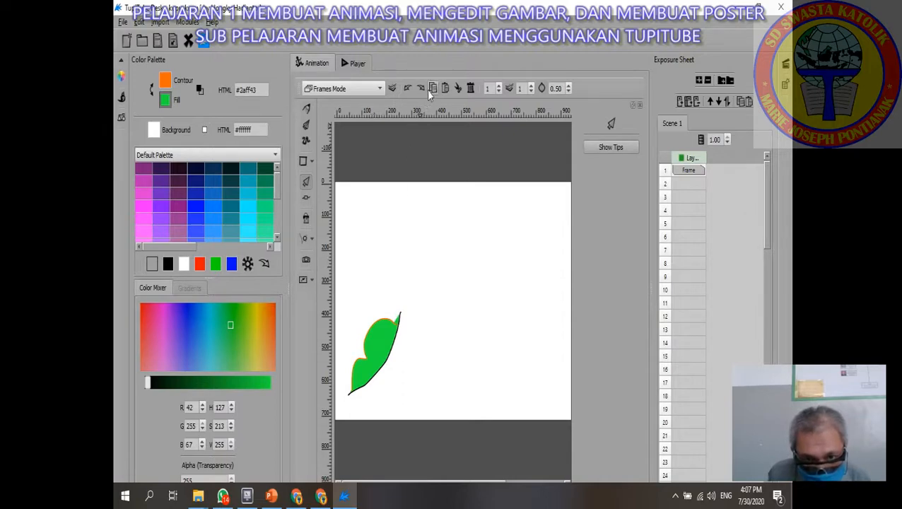
# Step: Add a second frame below frame 1 and try to select the wing on it
pyautogui.click(685, 172)
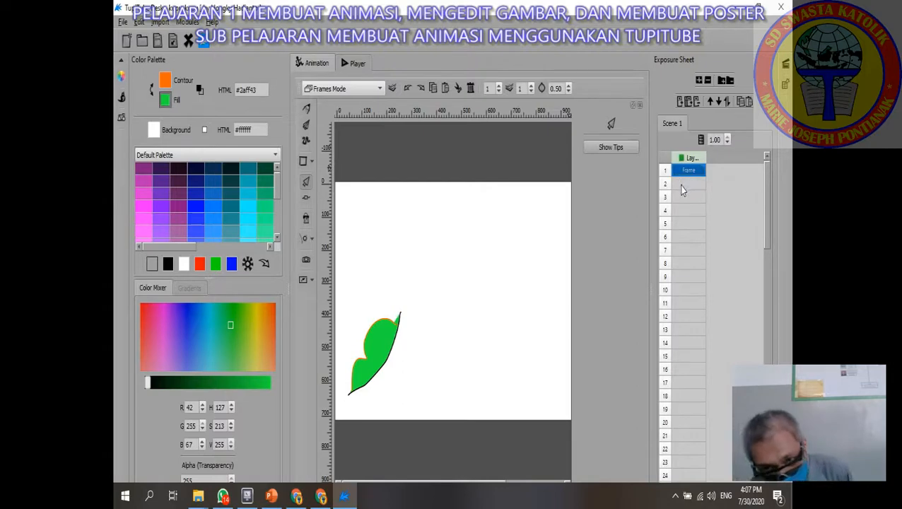
pyautogui.click(683, 185)
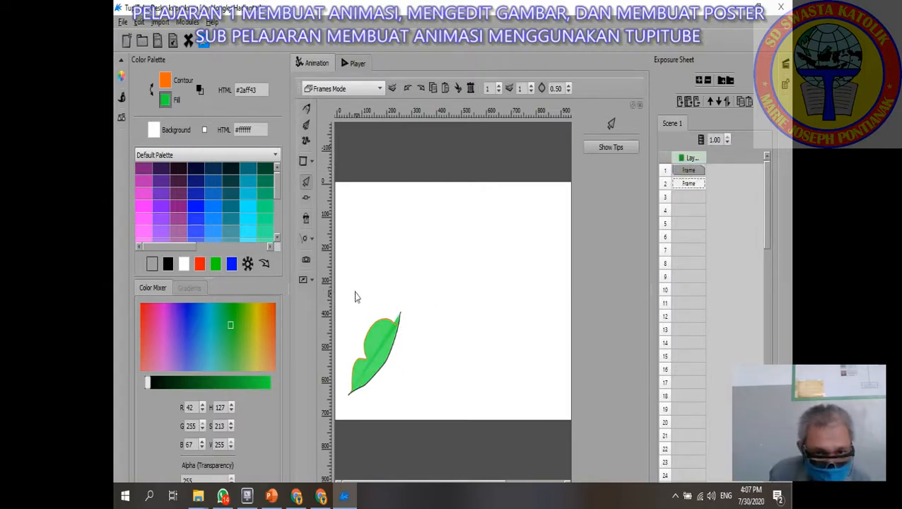
pyautogui.moveTo(356, 297); pyautogui.dragTo(465, 418)
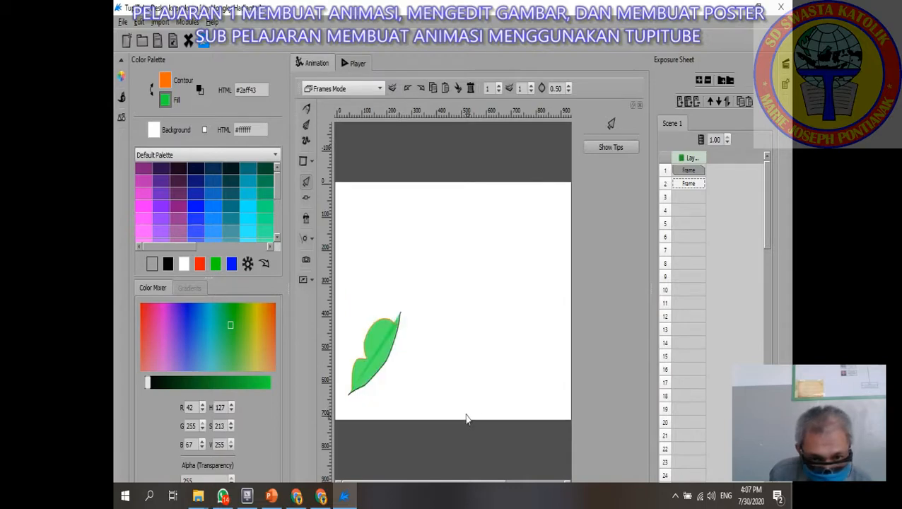
pyautogui.moveTo(345, 303); pyautogui.dragTo(447, 485)
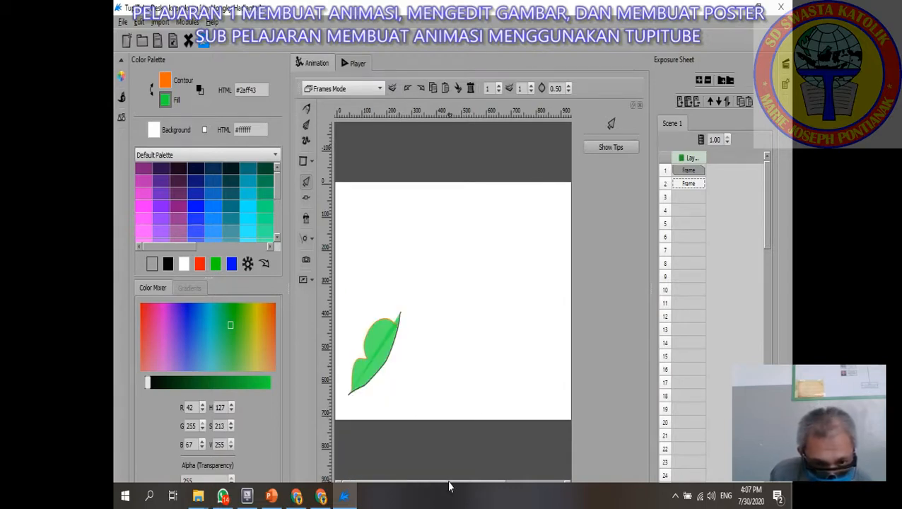
# Step: Copy the whole wing from frame 1 and paste it into frame 2
pyautogui.click(688, 170)
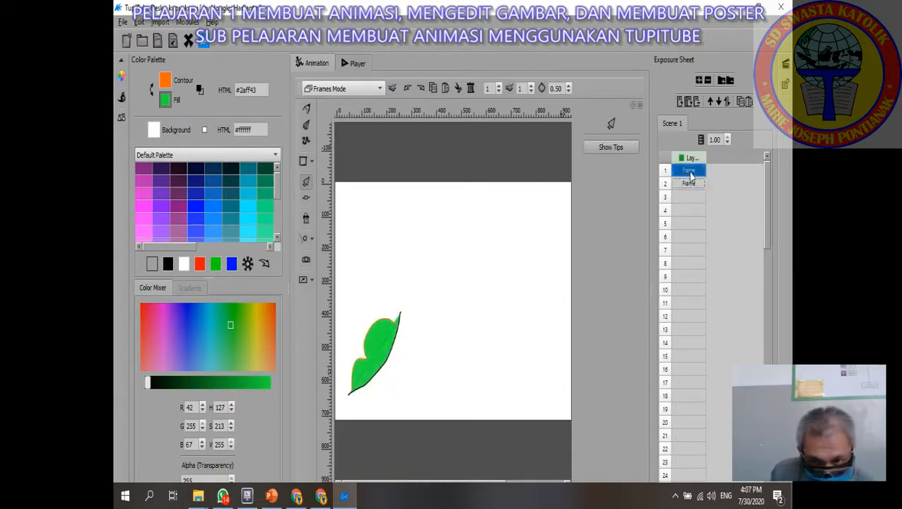
pyautogui.moveTo(343, 299); pyautogui.dragTo(465, 407)
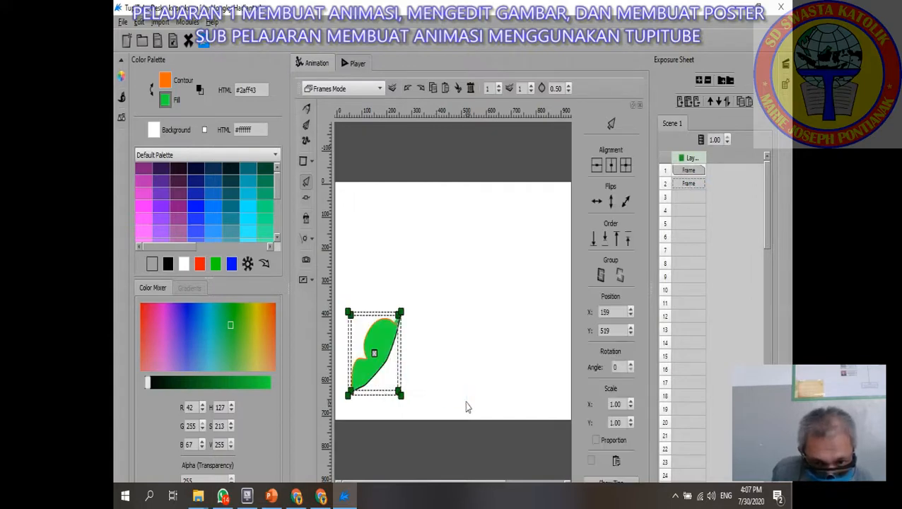
pyautogui.click(430, 88)
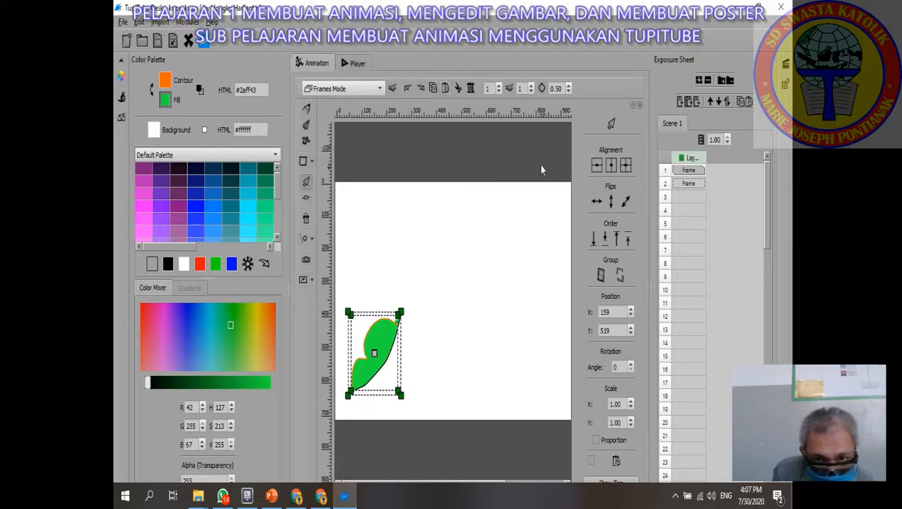
pyautogui.click(687, 171)
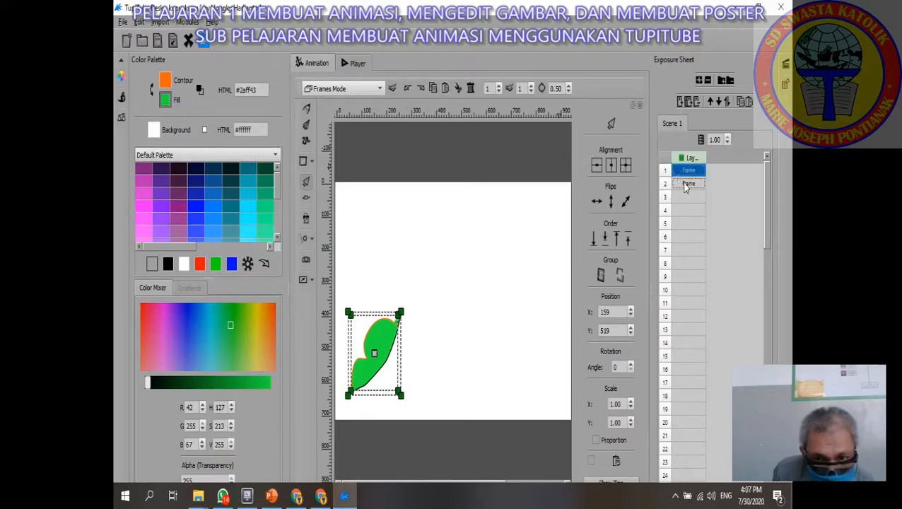
pyautogui.click(685, 183)
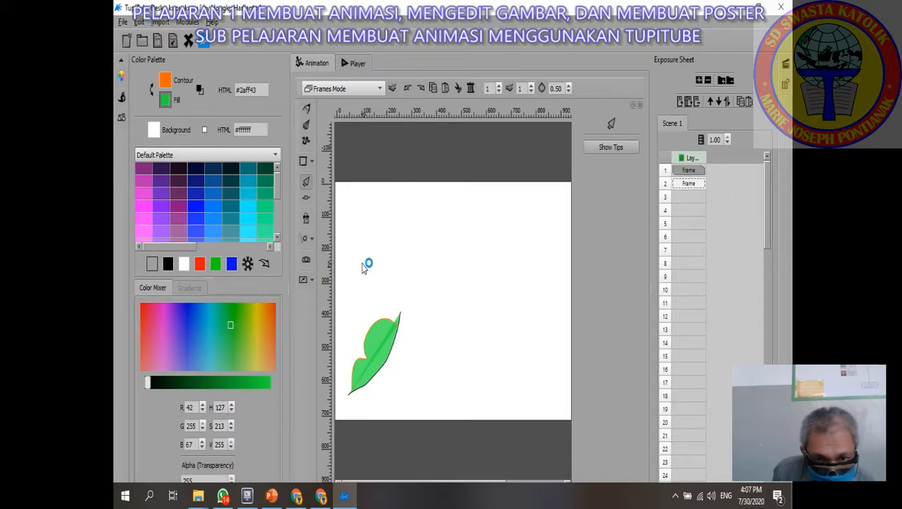
pyautogui.click(445, 88)
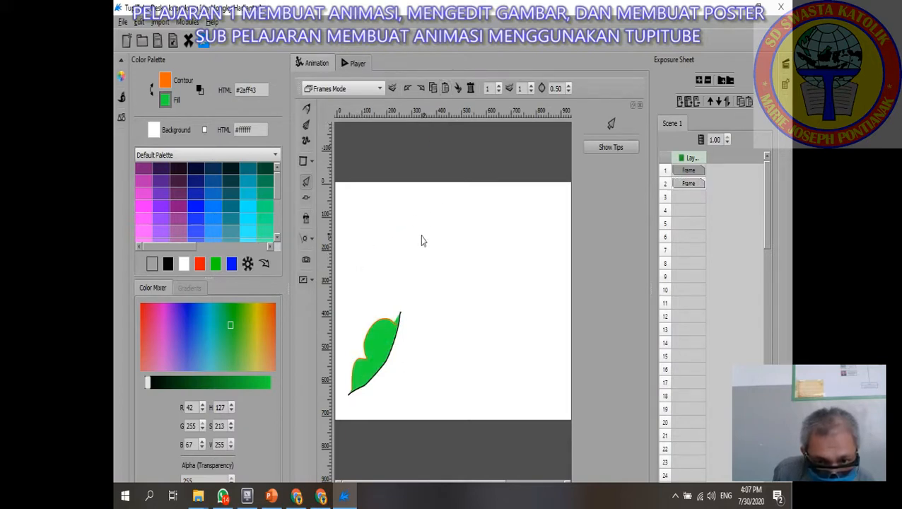
# Step: Select the whole wing in frame 2 and nudge it up and to the right to X 169, Y 509
pyautogui.moveTo(348, 305); pyautogui.dragTo(416, 418)
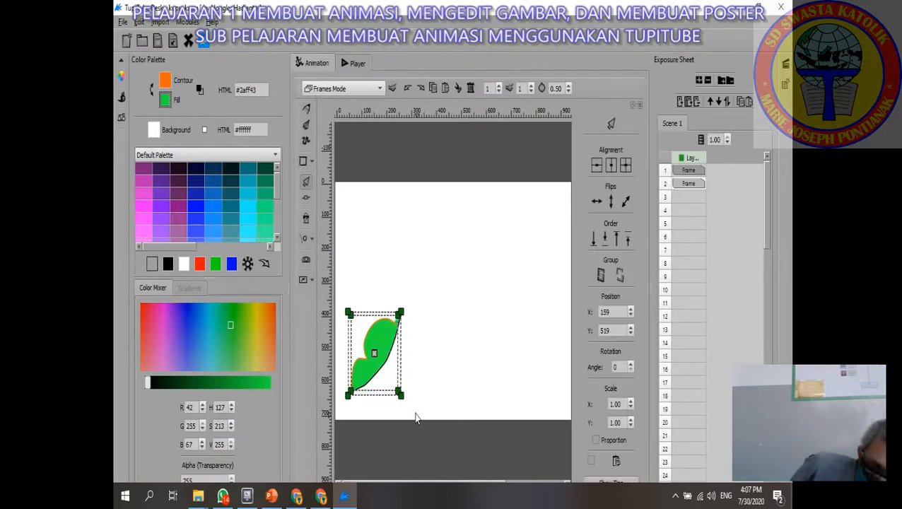
pyautogui.press('Right')
pyautogui.press('Up')
pyautogui.press('Right')
pyautogui.press('Up')
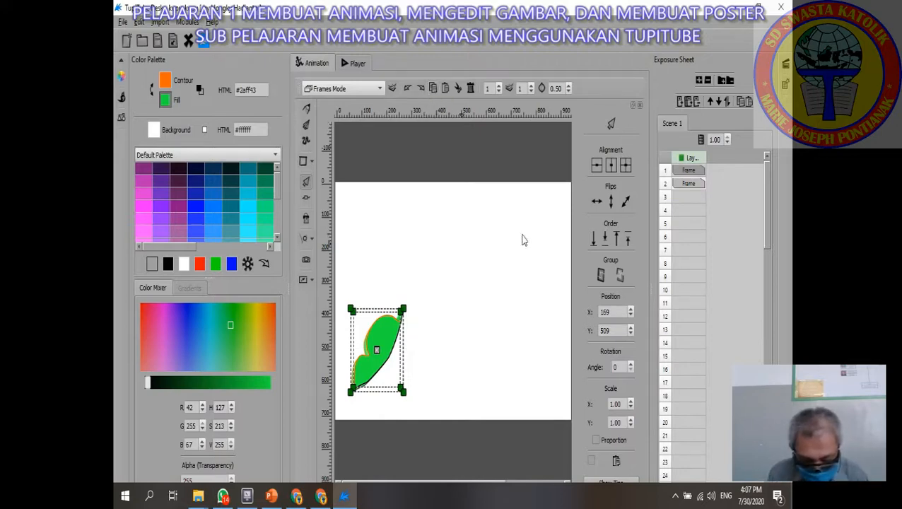
# Step: Paste the wing into a new frame 3 and nudge the whole copy to X 199, Y 484
pyautogui.click(684, 198)
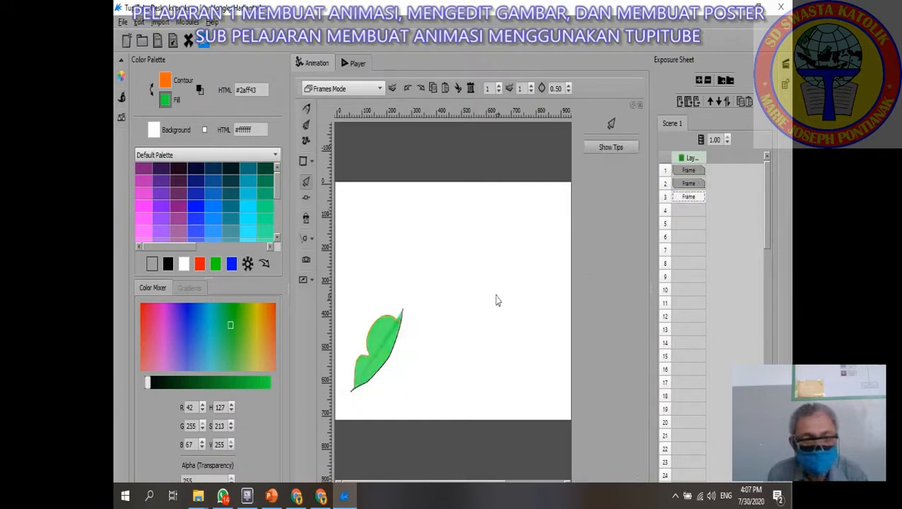
pyautogui.click(446, 89)
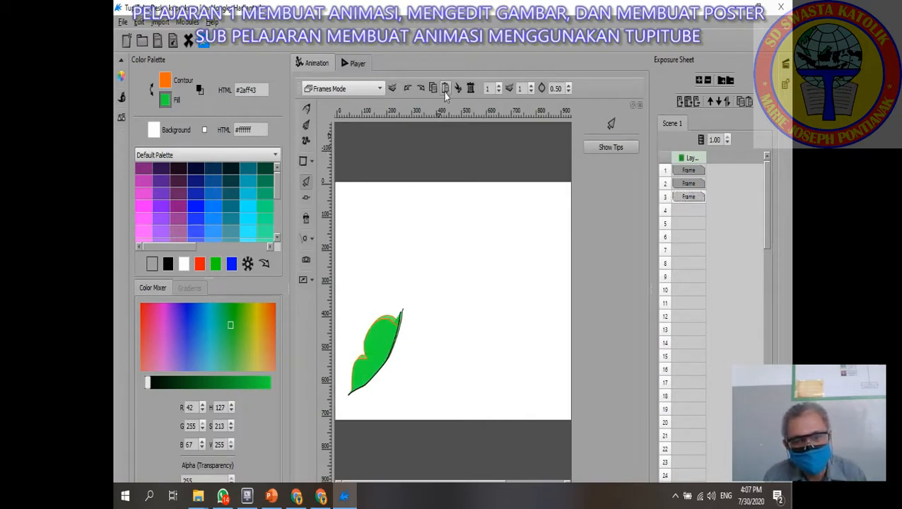
pyautogui.moveTo(345, 292); pyautogui.dragTo(433, 405)
pyautogui.press('Up')
pyautogui.press('Up')
pyautogui.press('Up')
pyautogui.press('Up')
pyautogui.press('Right')
pyautogui.press('Right')
pyautogui.press('Right')
pyautogui.press('Right')
pyautogui.press('Right')
pyautogui.press('Right')
pyautogui.press('Right')
pyautogui.press('Up')
pyautogui.press('Up')
pyautogui.press('Up')
pyautogui.press('Right')
# Step: Add frame 4 below frame 3 and paste the wing into it
pyautogui.click(690, 197)
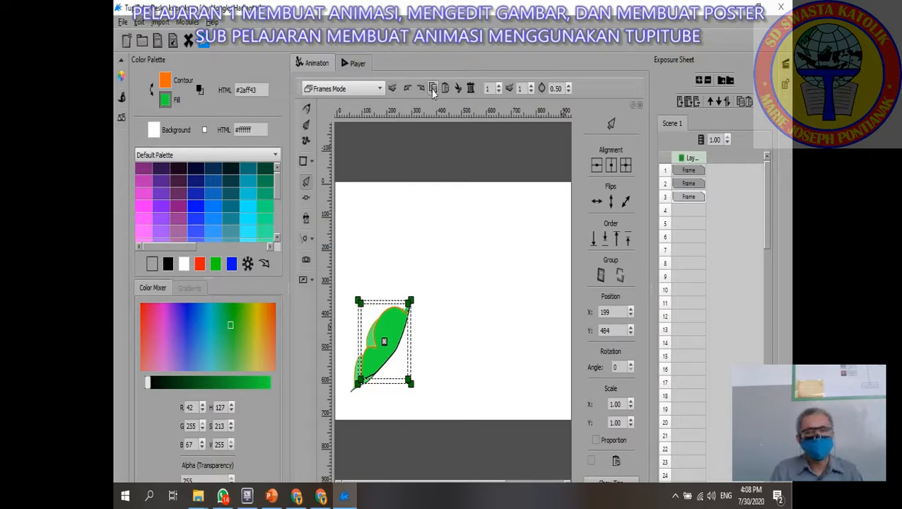
pyautogui.click(679, 210)
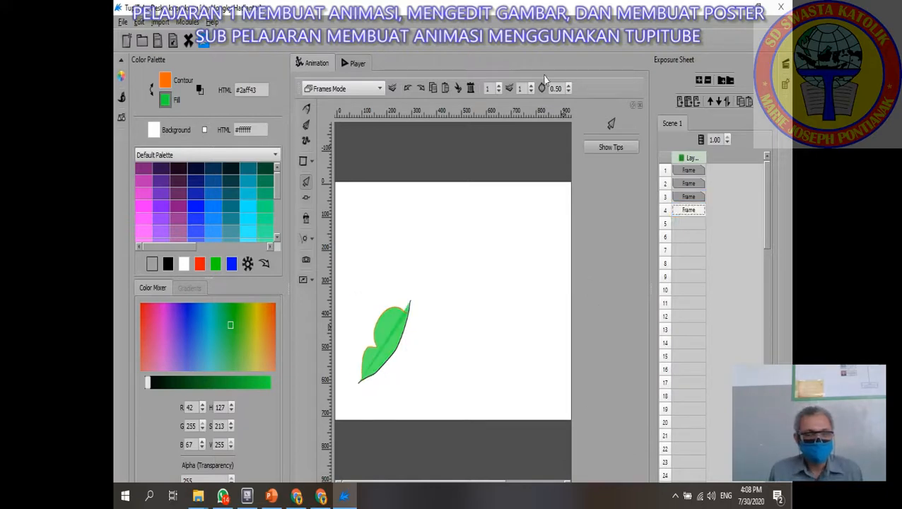
pyautogui.click(444, 89)
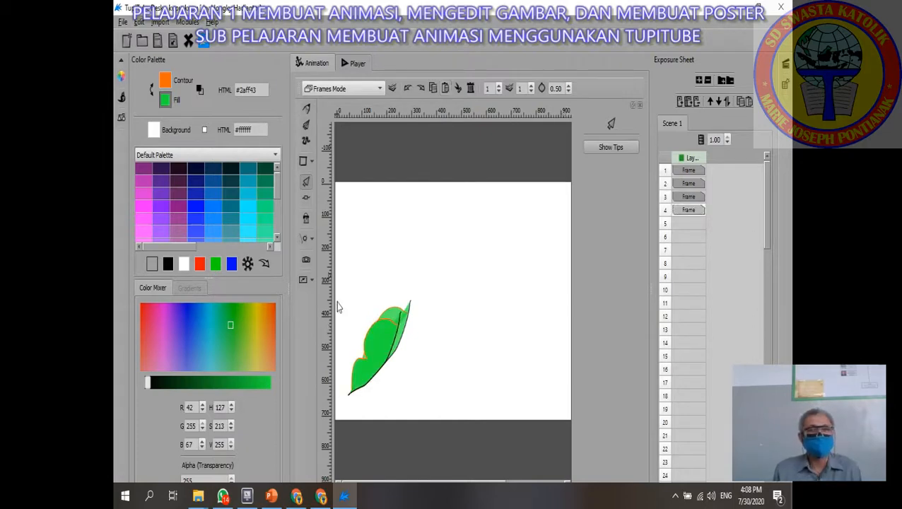
# Step: Select the whole wing in frame 4 and nudge it up and to the right to X 219, Y 454
pyautogui.moveTo(347, 294); pyautogui.dragTo(413, 415)
pyautogui.press('Up')
pyautogui.press('Right')
pyautogui.press('Up')
pyautogui.press('Right')
pyautogui.press('Up')
pyautogui.press('Up')
pyautogui.press('Up')
pyautogui.press('Right')
pyautogui.press('Up')
pyautogui.press('Up')
pyautogui.press('Up')
pyautogui.press('Right')
pyautogui.press('Up')
pyautogui.press('Up')
pyautogui.press('Right')
pyautogui.press('Up')
pyautogui.press('Right')
pyautogui.press('Right')
pyautogui.press('Right')
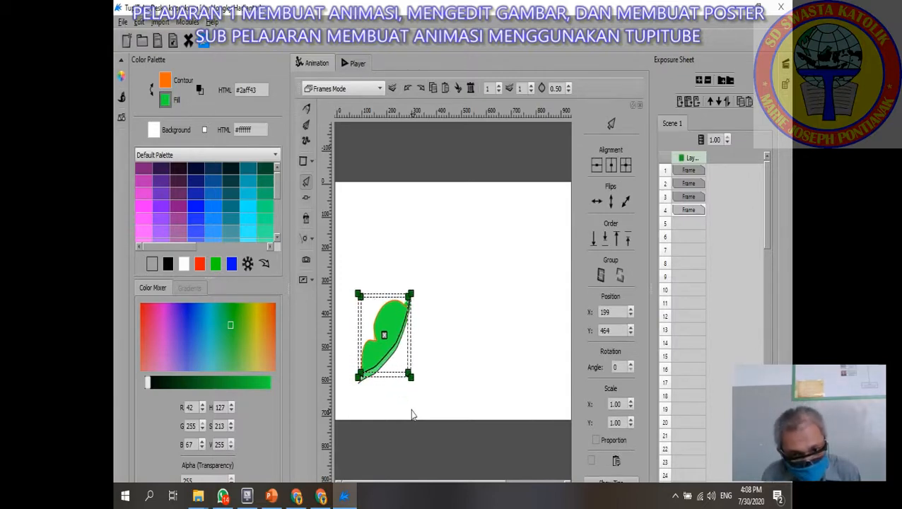
pyautogui.press('Up')
pyautogui.press('Right')
pyautogui.press('Up')
pyautogui.press('Right')
pyautogui.press('Right')
pyautogui.press('Right')
# Step: Add frame 5 below frame 4 and paste the wing into it
pyautogui.click(686, 210)
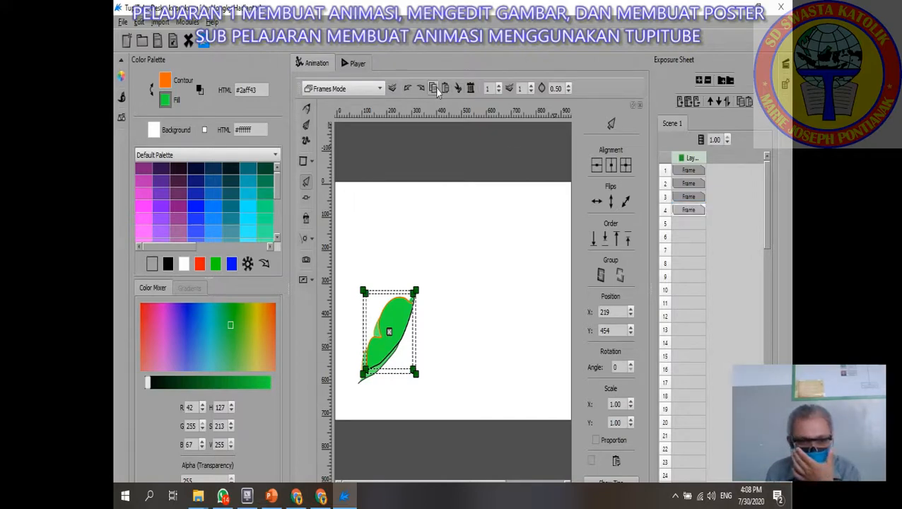
pyautogui.click(688, 224)
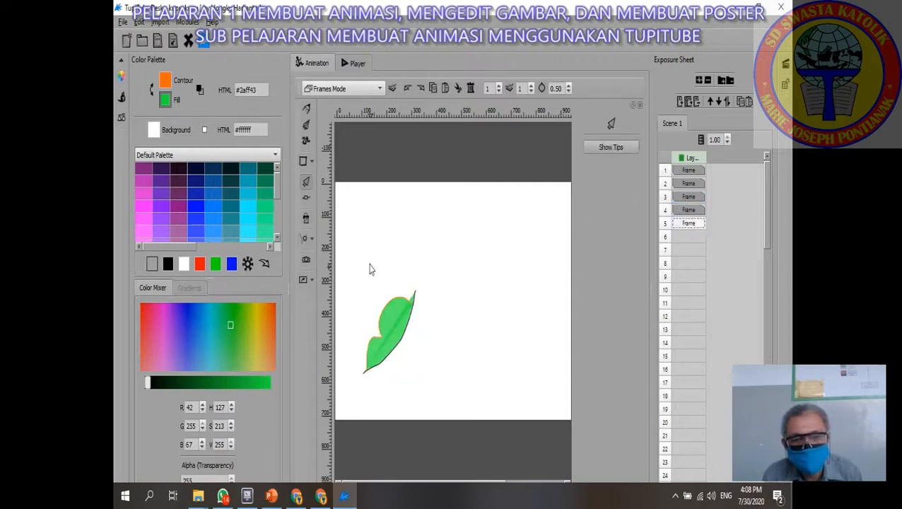
pyautogui.click(446, 88)
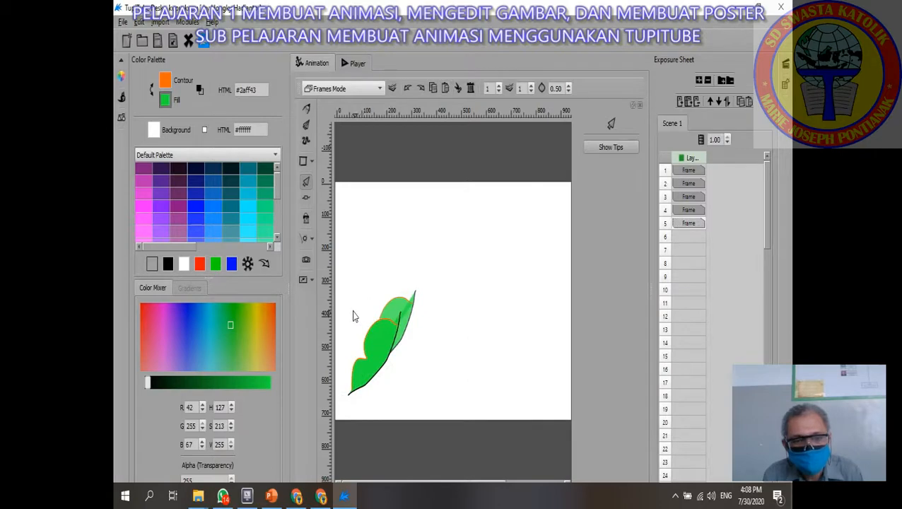
# Step: Select the whole wing in frame 5 and nudge it up and to the right to X 249, Y 429
pyautogui.moveTo(349, 311); pyautogui.dragTo(401, 434)
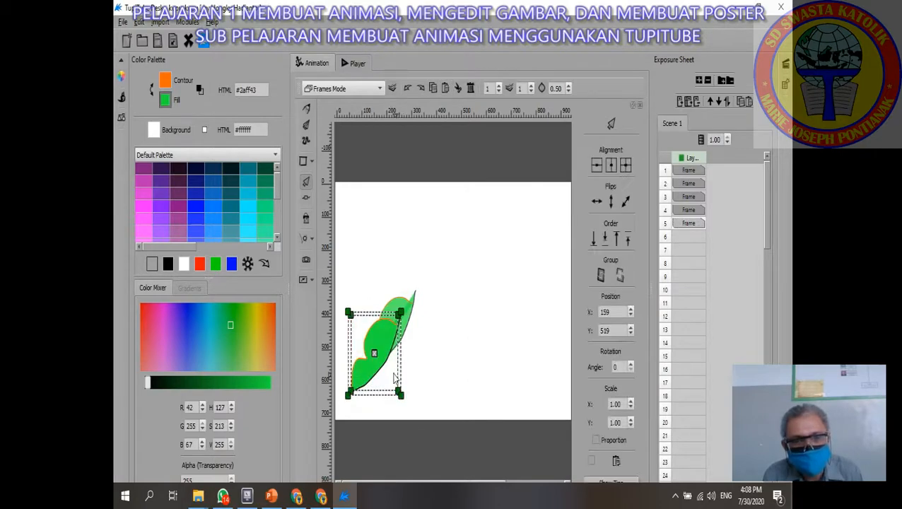
pyautogui.press('Up')
pyautogui.press('Up')
pyautogui.press('Up')
pyautogui.press('Up')
pyautogui.press('Up')
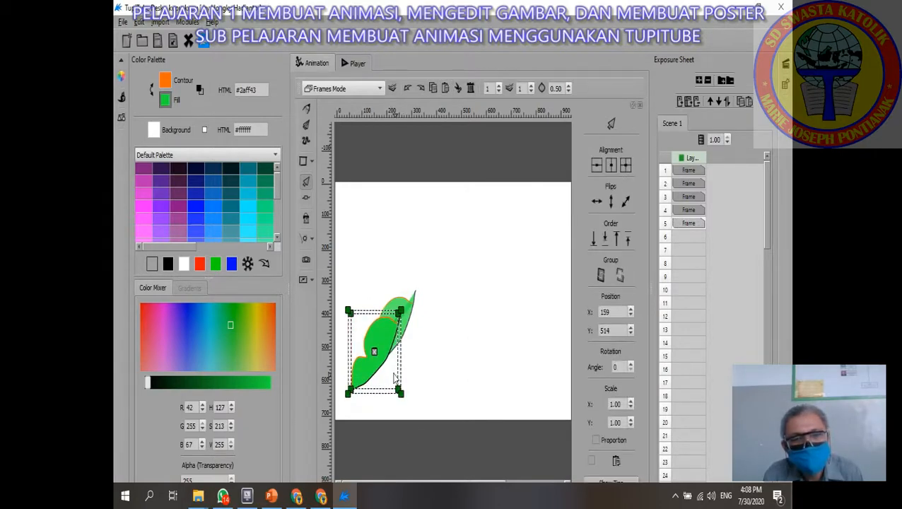
pyautogui.press('Right')
pyautogui.press('Right')
pyautogui.press('Right')
pyautogui.press('Right')
pyautogui.press('Right')
pyautogui.press('Right')
pyautogui.press('Right')
pyautogui.press('Right')
pyautogui.press('Up')
pyautogui.press('Up')
pyautogui.press('Up')
pyautogui.press('Up')
pyautogui.press('Up')
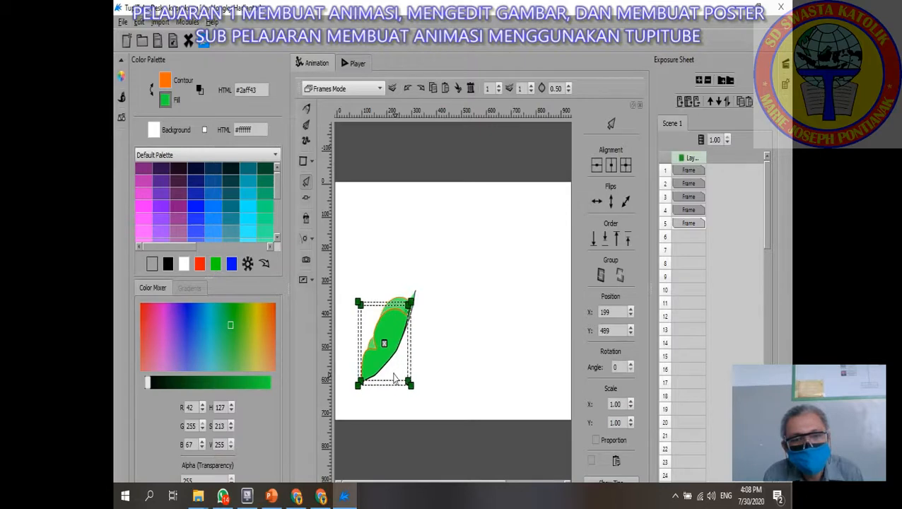
pyautogui.press('Right')
pyautogui.press('Right')
pyautogui.press('Right')
pyautogui.press('Right')
pyautogui.press('Right')
pyautogui.press('Right')
pyautogui.press('Up')
pyautogui.press('Up')
pyautogui.press('Up')
pyautogui.press('Up')
pyautogui.press('Up')
pyautogui.press('Up')
pyautogui.press('Up')
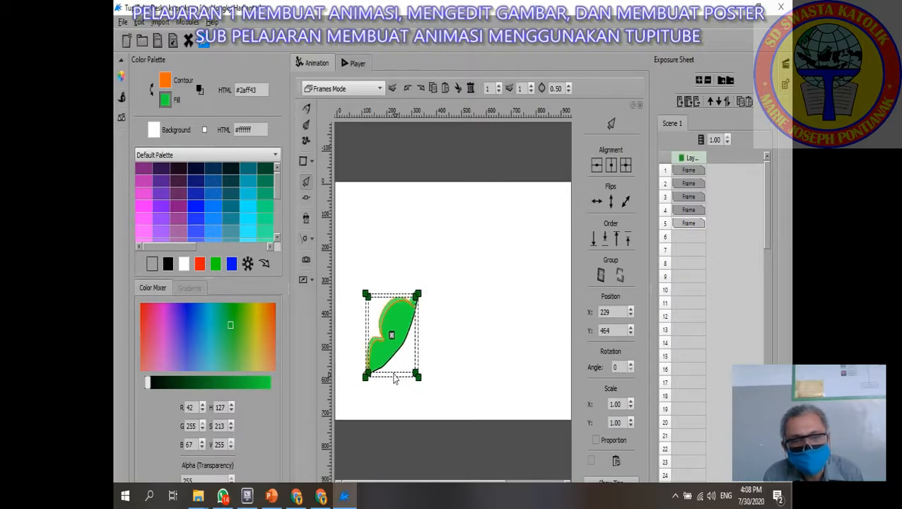
pyautogui.press('Right')
pyautogui.press('Right')
pyautogui.press('Right')
pyautogui.press('Up')
pyautogui.press('Right')
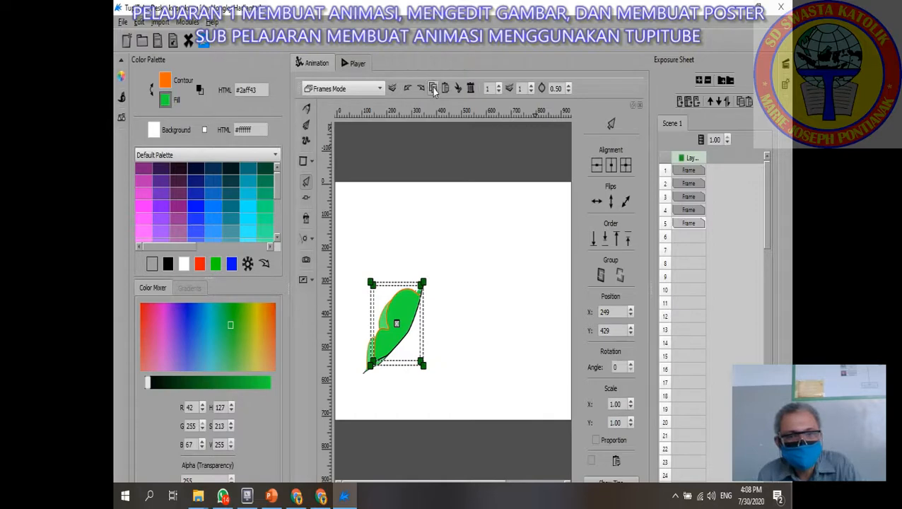
# Step: Add frame 6 below frame 5 and paste the wing into it
pyautogui.click(688, 223)
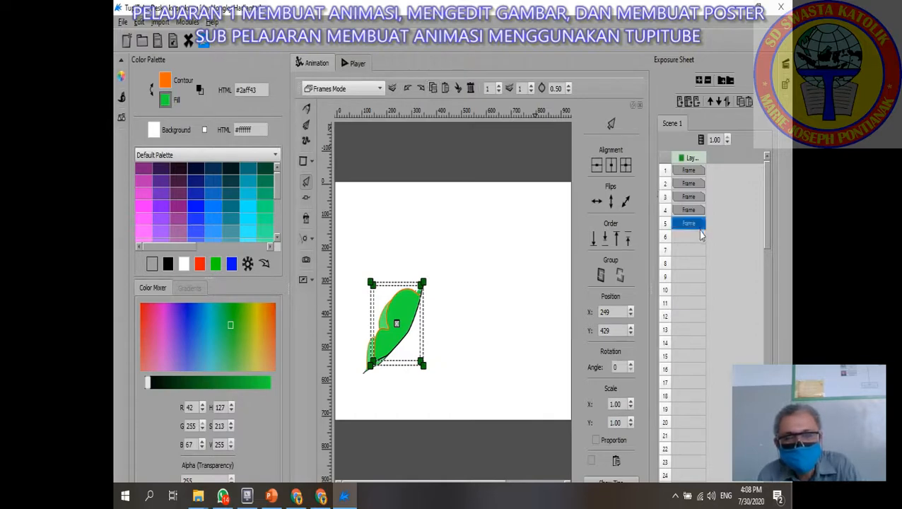
pyautogui.click(697, 236)
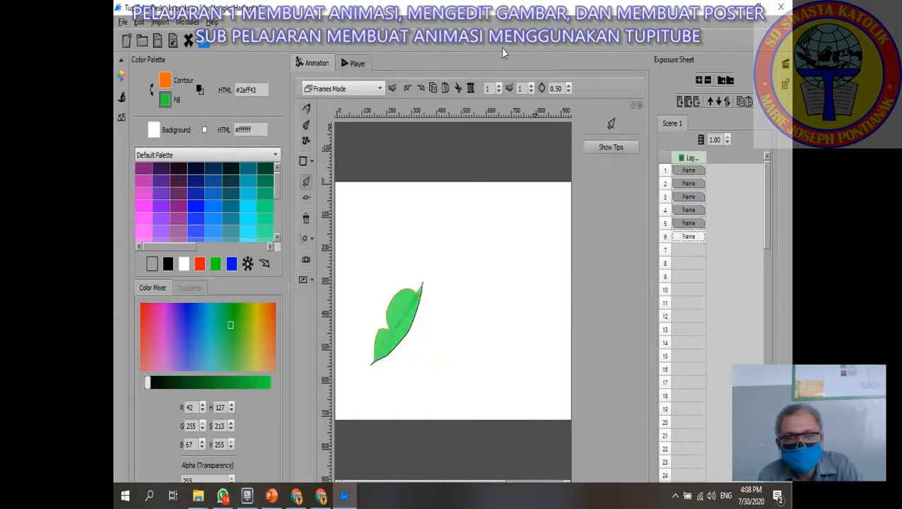
pyautogui.click(446, 89)
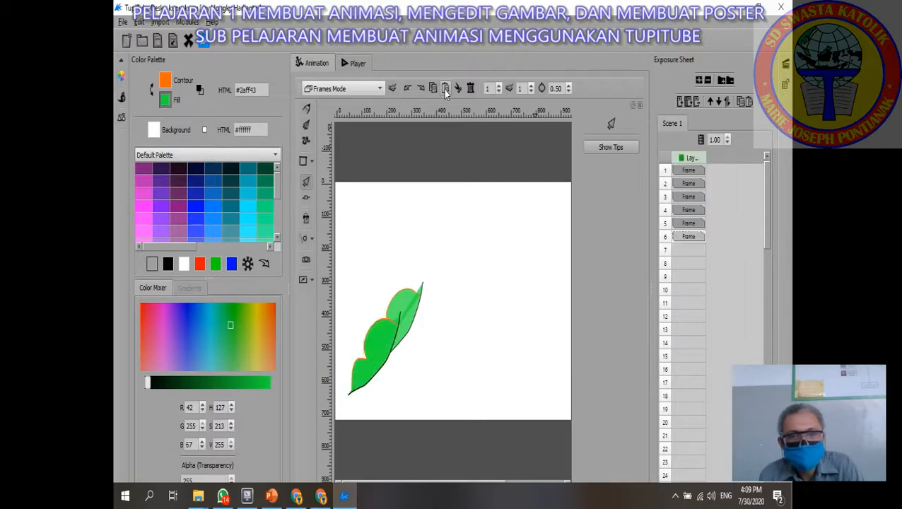
# Step: Select the wing's black-edged part in frame 6 and nudge it to X 284, Y 404
pyautogui.moveTo(351, 308); pyautogui.dragTo(407, 448)
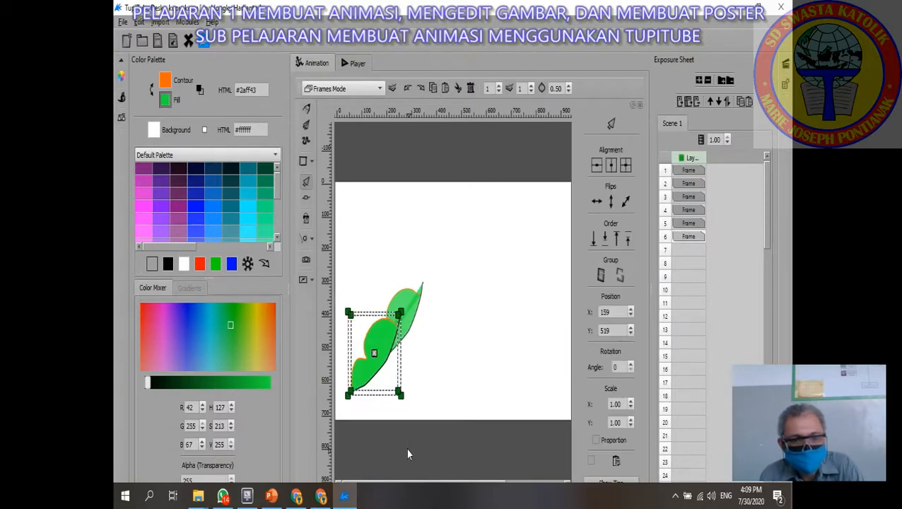
pyautogui.click(378, 388)
pyautogui.moveTo(376, 388); pyautogui.dragTo(396, 375)
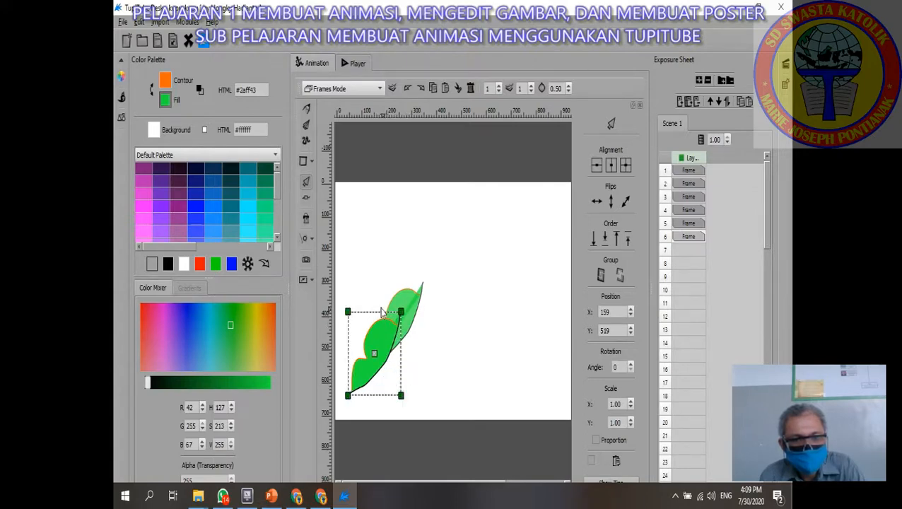
pyautogui.press('Up')
pyautogui.press('Up')
pyautogui.press('Up')
pyautogui.press('Up')
pyautogui.press('Up')
pyautogui.press('Up')
pyautogui.press('Up')
pyautogui.press('Up')
pyautogui.press('Up')
pyautogui.press('Up')
pyautogui.press('Up')
pyautogui.press('Up')
pyautogui.press('Up')
pyautogui.press('Right')
pyautogui.press('Right')
pyautogui.press('Right')
pyautogui.press('Right')
pyautogui.press('Right')
pyautogui.press('Right')
pyautogui.press('Right')
pyautogui.press('Right')
pyautogui.press('Right')
pyautogui.press('Right')
pyautogui.press('Right')
pyautogui.press('Right')
pyautogui.press('Right')
pyautogui.press('Right')
pyautogui.press('Right')
pyautogui.press('Right')
pyautogui.press('Right')
pyautogui.press('Right')
pyautogui.press('Right')
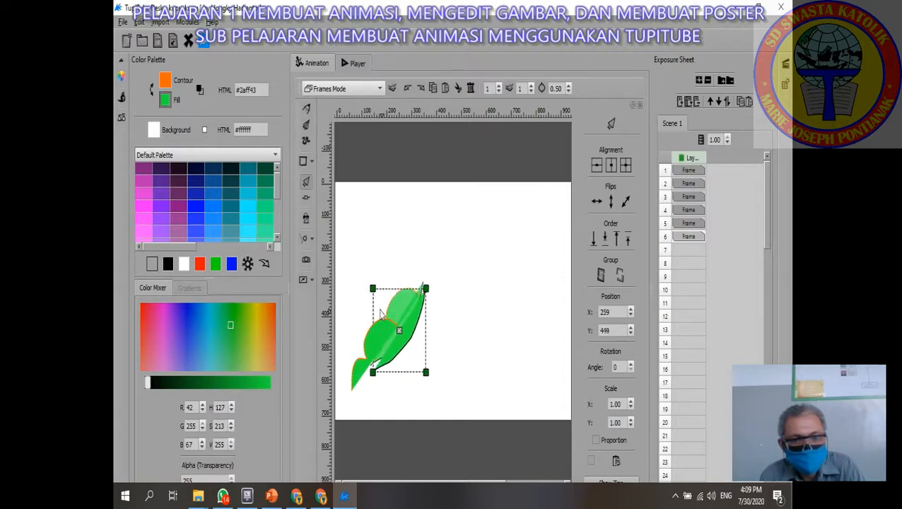
pyautogui.press('Up')
pyautogui.press('Up')
pyautogui.press('Up')
pyautogui.press('Up')
pyautogui.press('Up')
pyautogui.press('Up')
pyautogui.press('Up')
pyautogui.press('Up')
pyautogui.press('Up')
pyautogui.press('Right')
pyautogui.press('Right')
pyautogui.press('Right')
pyautogui.press('Right')
pyautogui.press('Right')
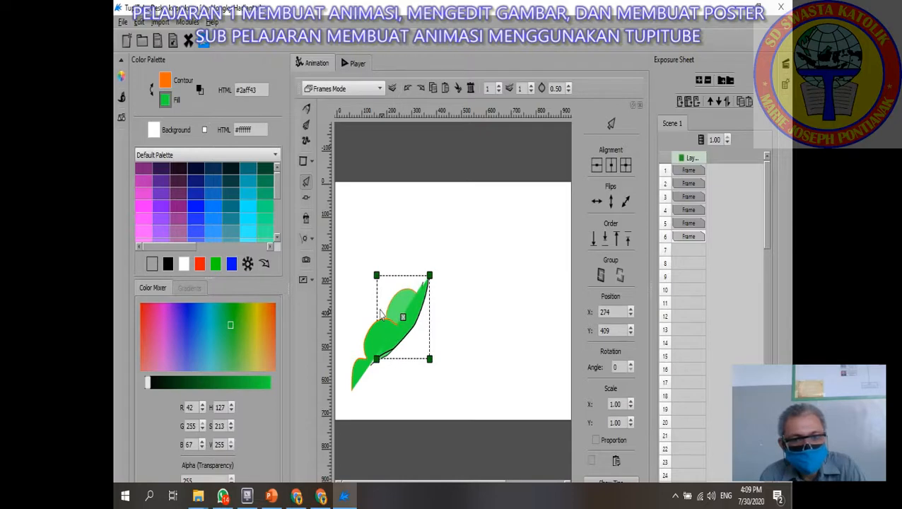
pyautogui.press('Up')
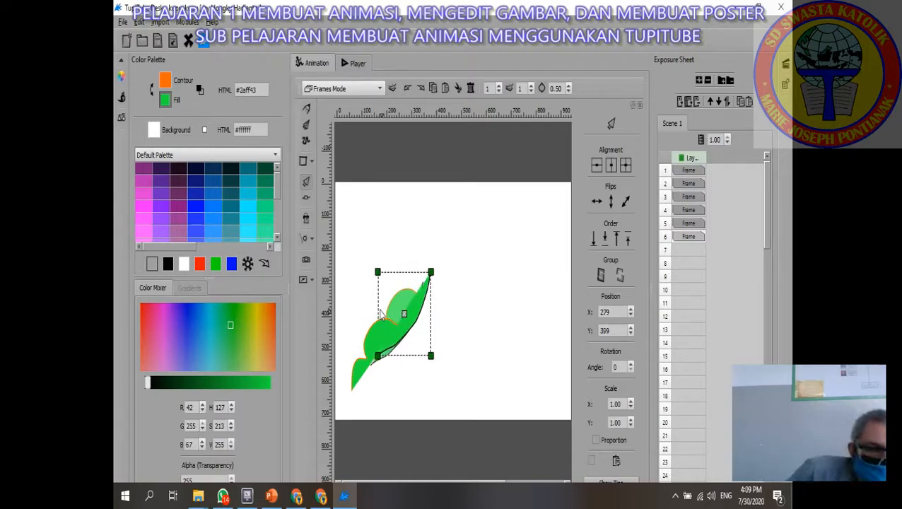
pyautogui.press('Right')
pyautogui.press('Down')
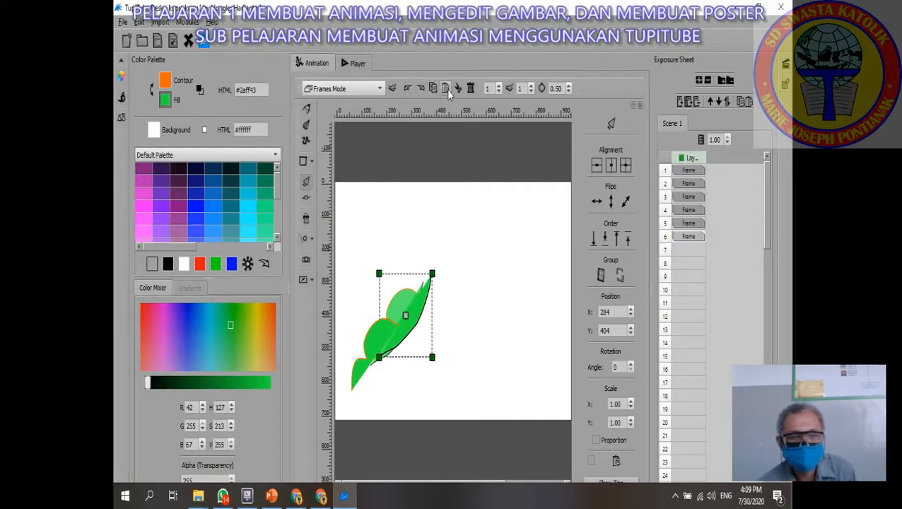
# Step: Paste the black-edged wing part into a new frame 7 and return to frame 6
pyautogui.click(687, 251)
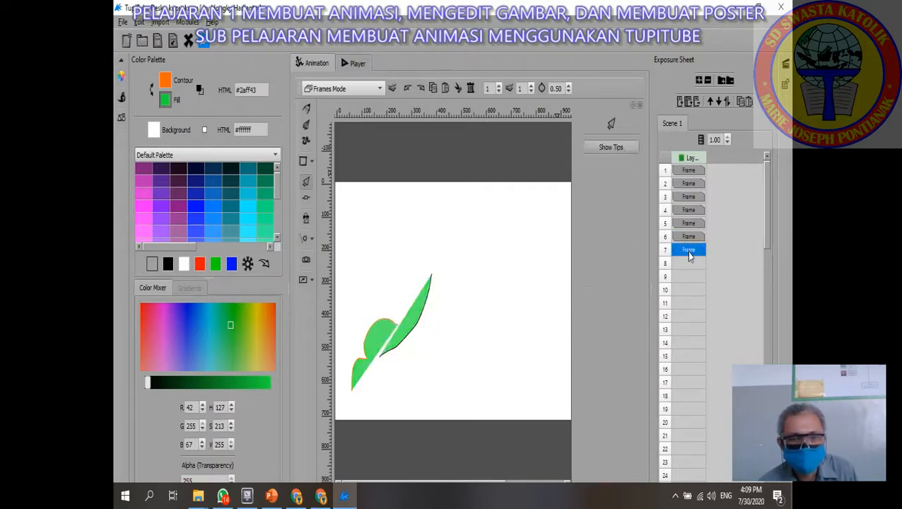
pyautogui.click(446, 89)
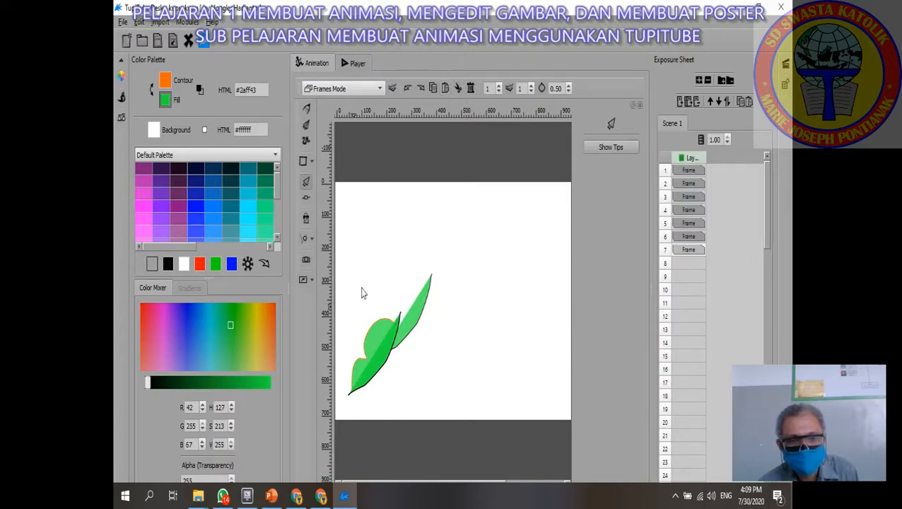
pyautogui.click(689, 249)
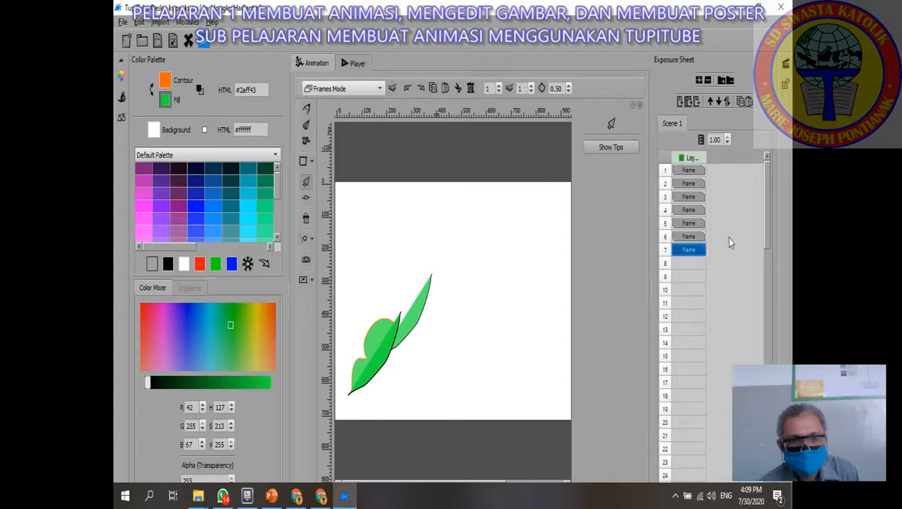
pyautogui.click(696, 237)
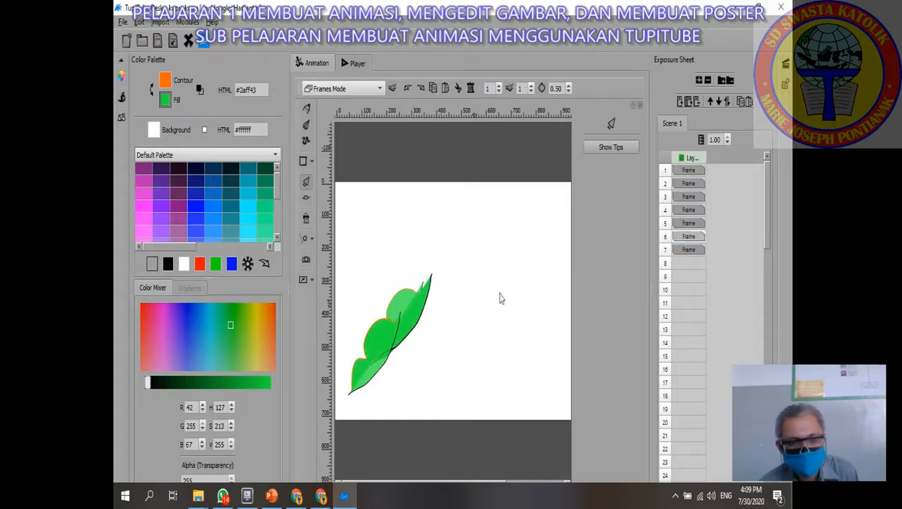
# Step: Delete the misplaced orange-edged wing part from frame 6, leaving the black-edged part selected
pyautogui.click(691, 223)
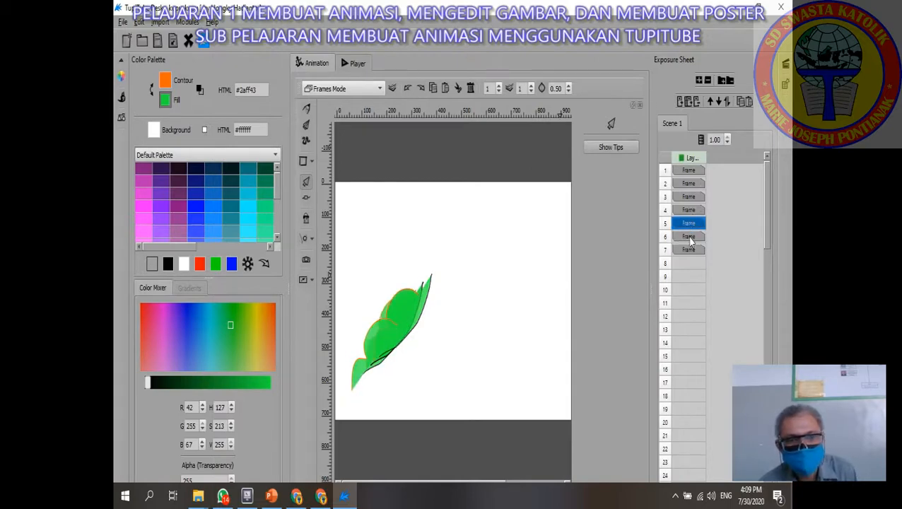
pyautogui.click(691, 236)
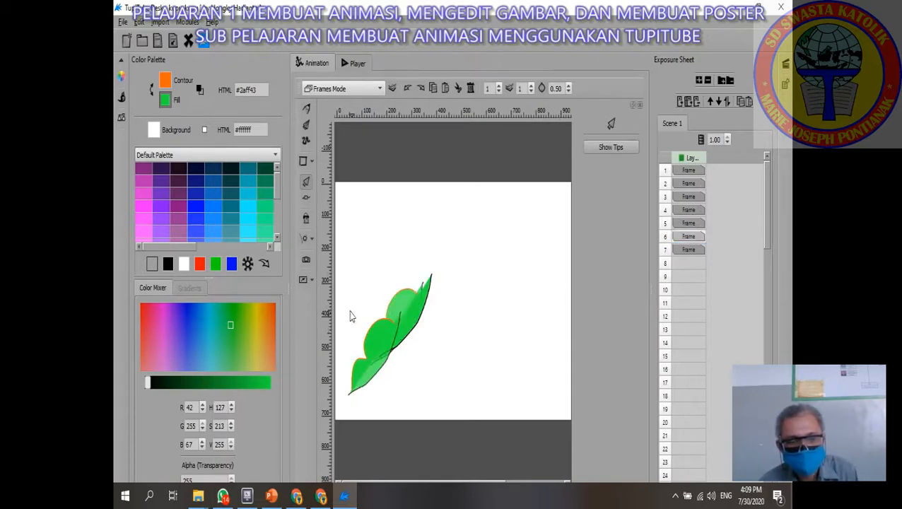
pyautogui.moveTo(350, 311); pyautogui.dragTo(415, 400)
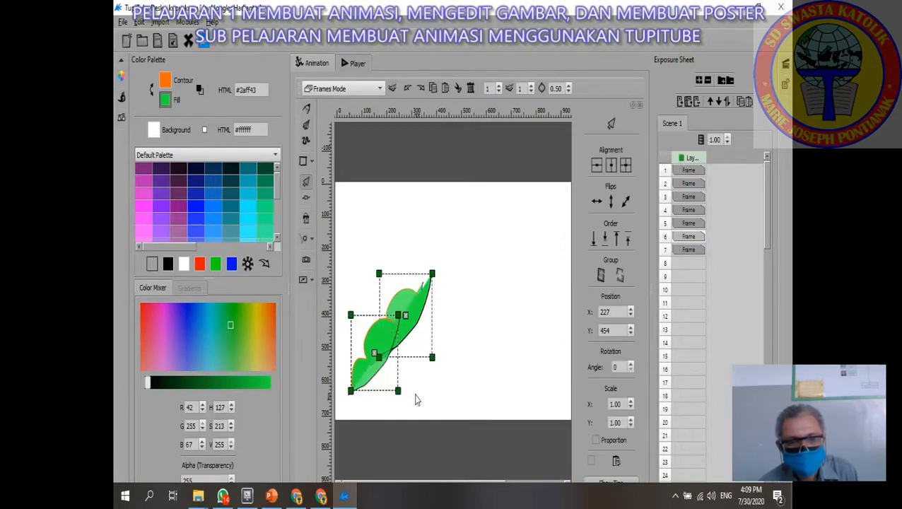
pyautogui.click(383, 337)
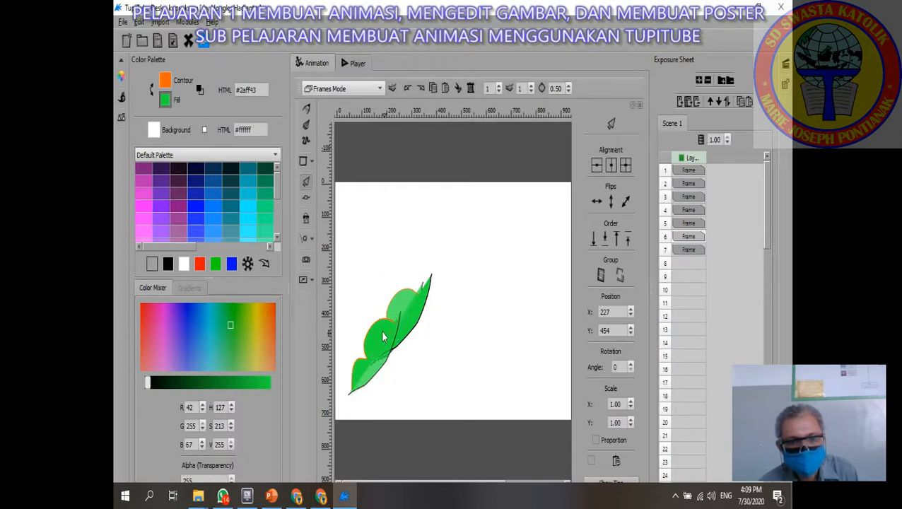
pyautogui.moveTo(342, 325); pyautogui.dragTo(375, 386)
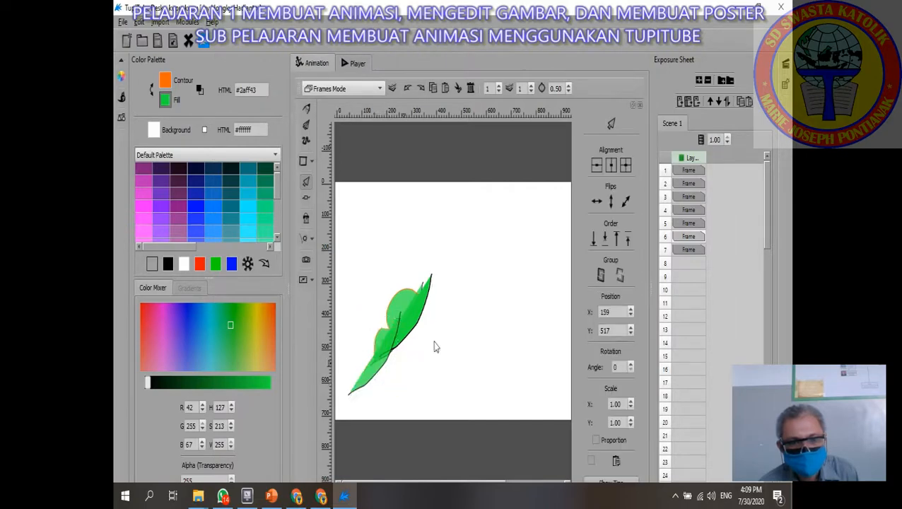
pyautogui.click(379, 366)
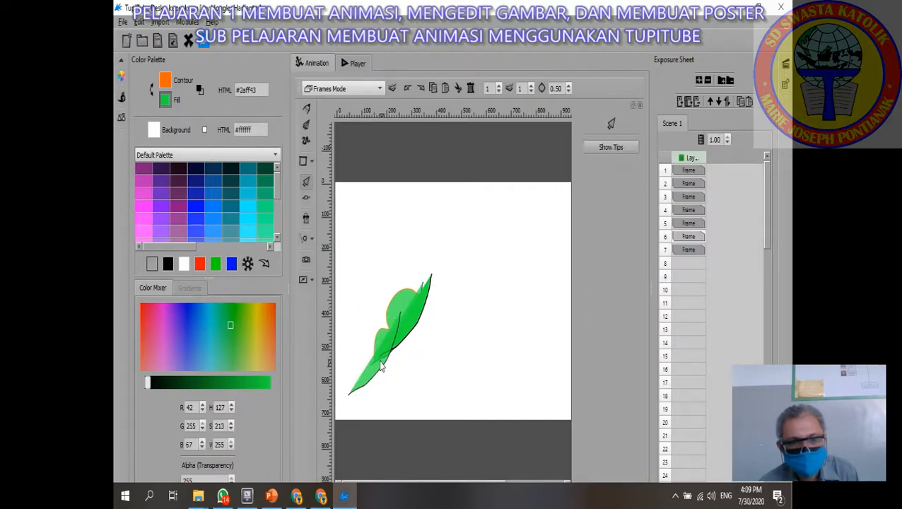
pyautogui.moveTo(359, 334); pyautogui.dragTo(389, 414)
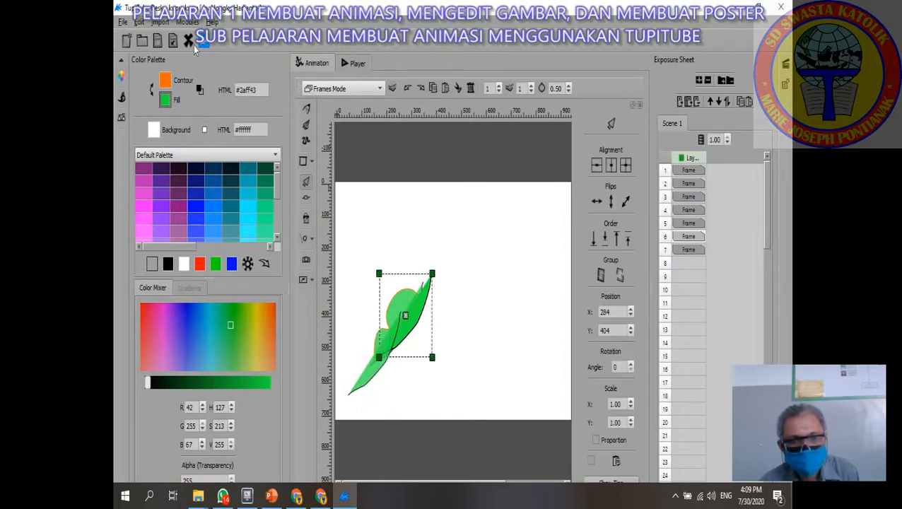
# Step: Remove frame 7 and frame 6 from the exposure sheet
pyautogui.click(689, 236)
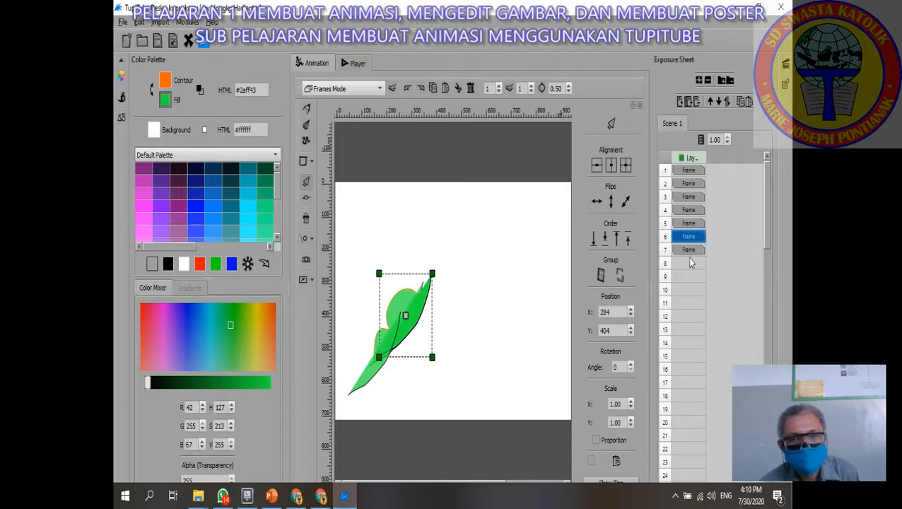
pyautogui.click(689, 251)
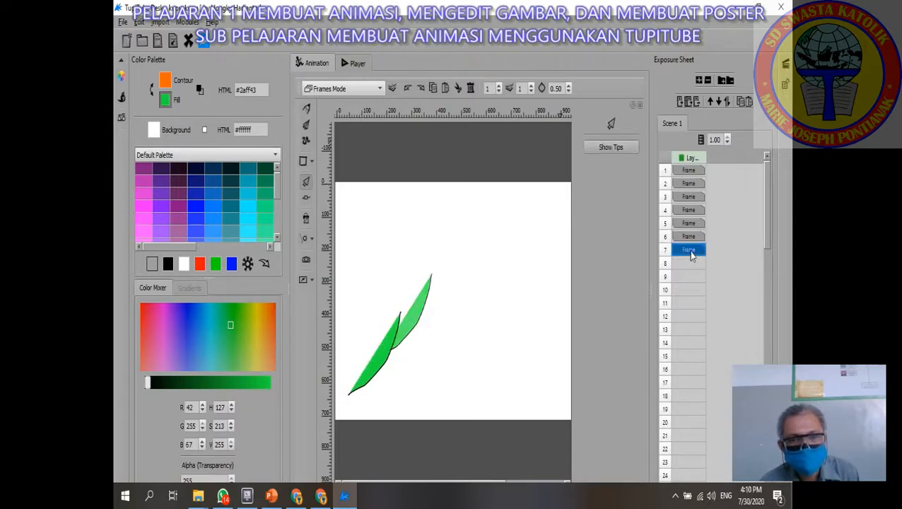
pyautogui.rightClick(691, 256)
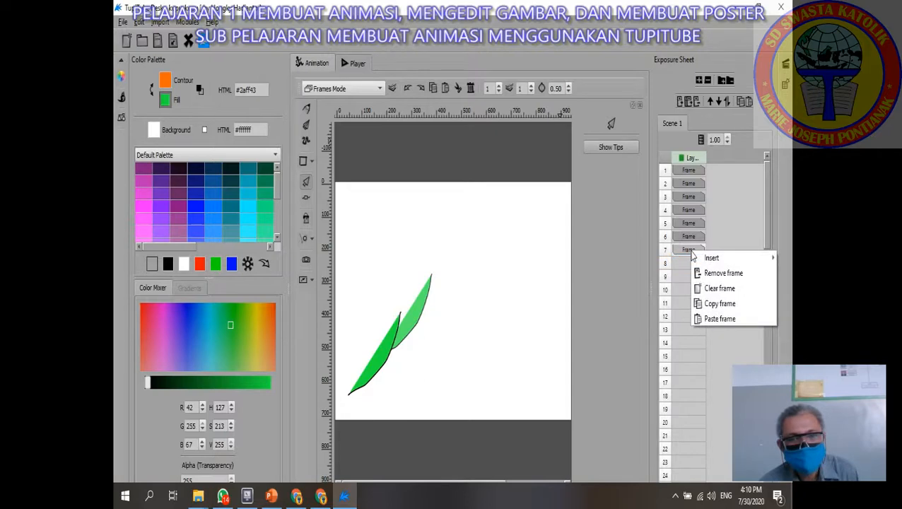
pyautogui.moveTo(710, 258)
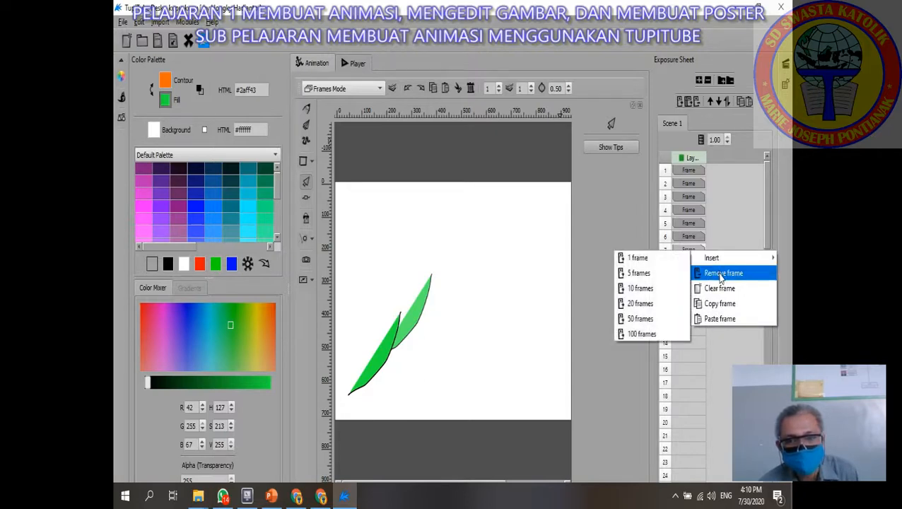
pyautogui.click(721, 274)
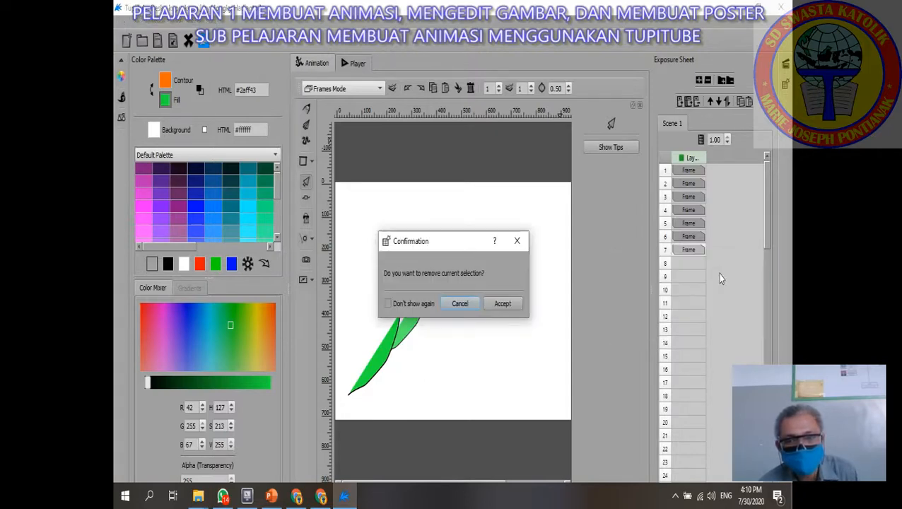
pyautogui.click(510, 306)
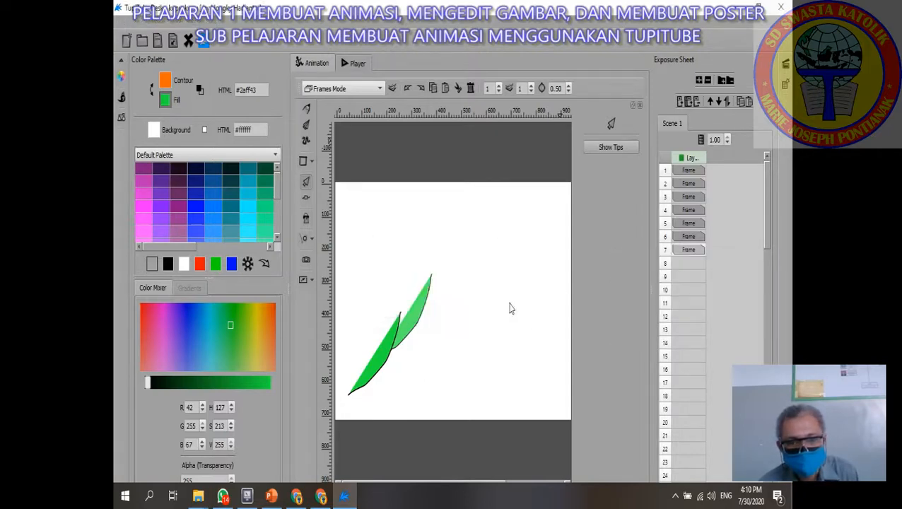
pyautogui.rightClick(687, 241)
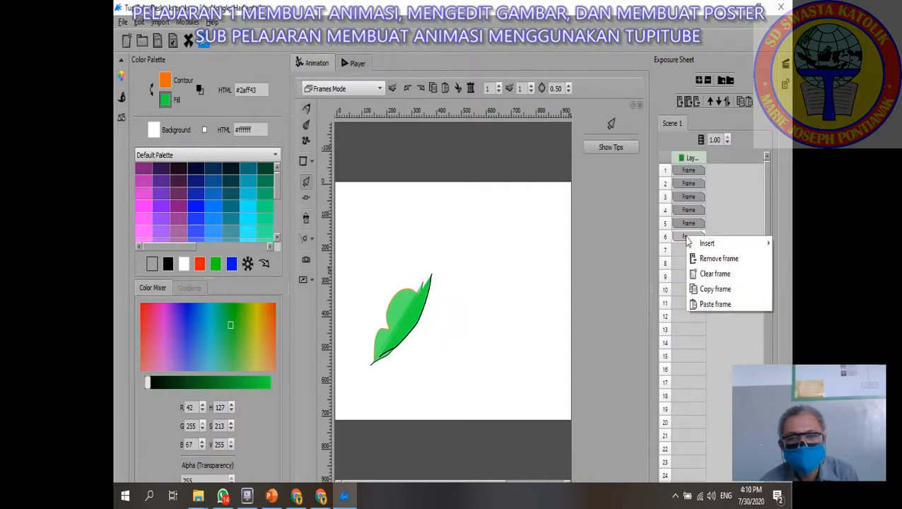
pyautogui.click(715, 261)
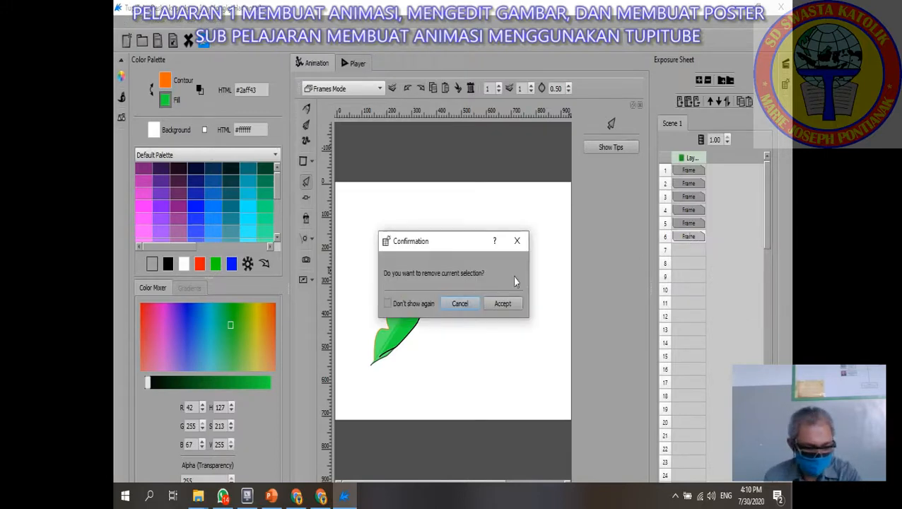
pyautogui.click(503, 304)
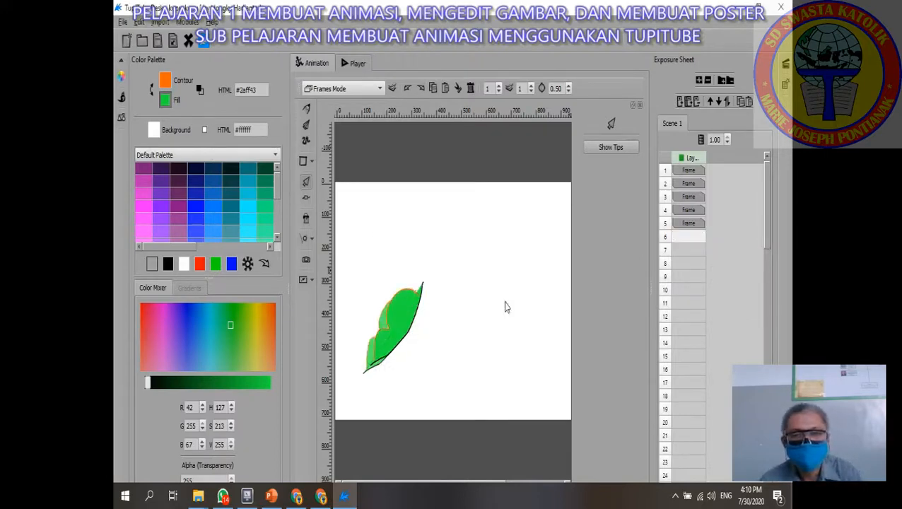
# Step: Copy the whole wing from frame 5 and paste it into a new frame 6
pyautogui.moveTo(352, 285); pyautogui.dragTo(433, 392)
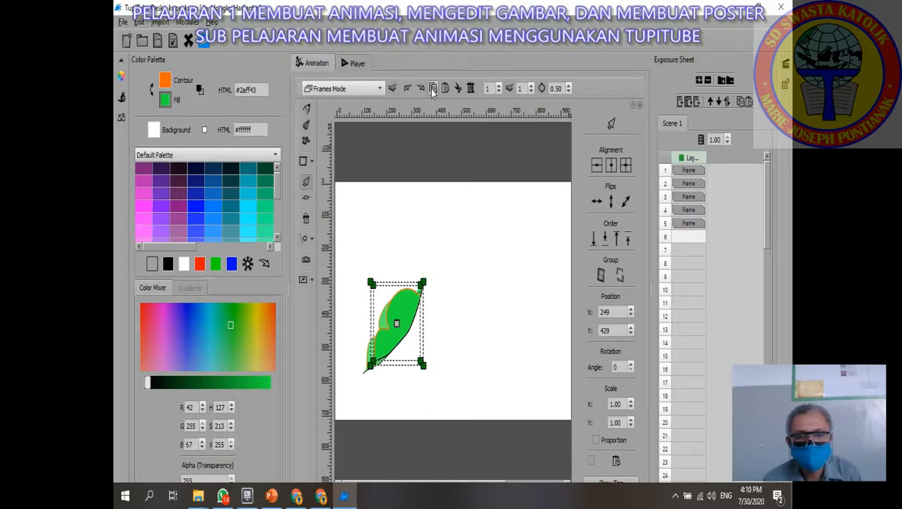
pyautogui.click(689, 236)
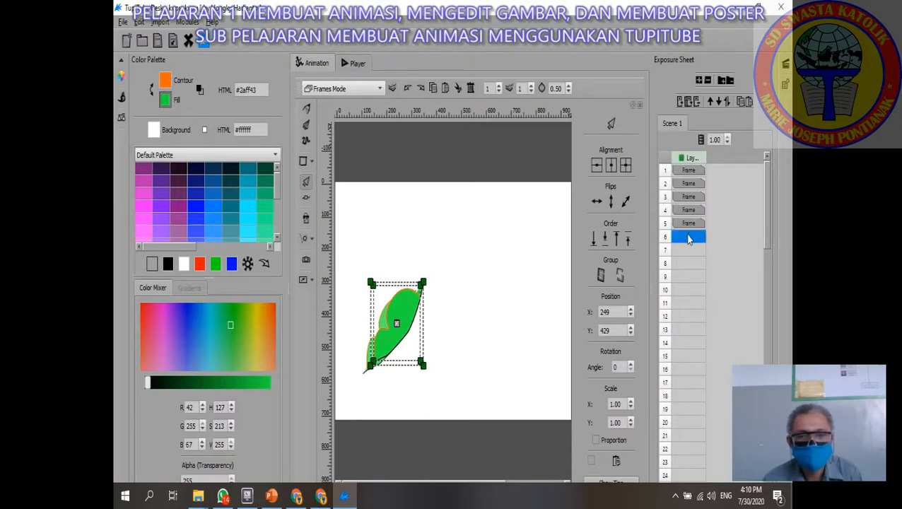
pyautogui.click(688, 238)
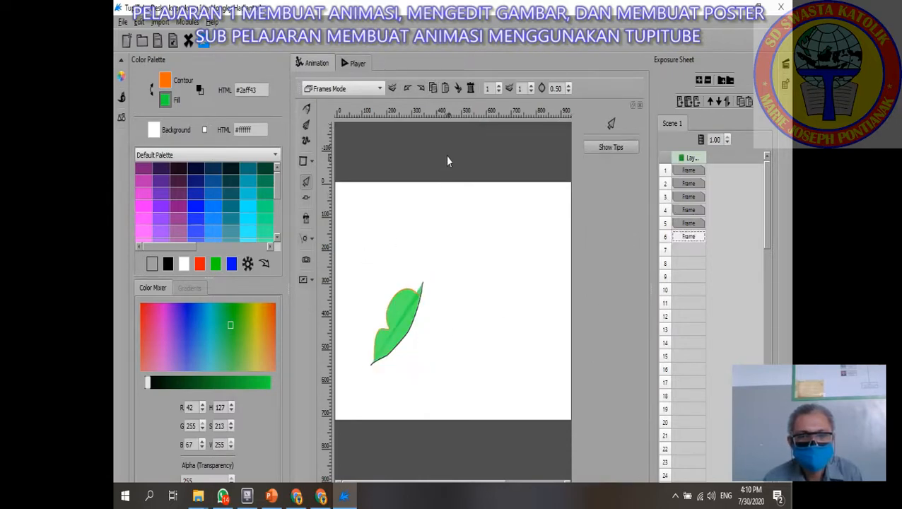
pyautogui.click(446, 88)
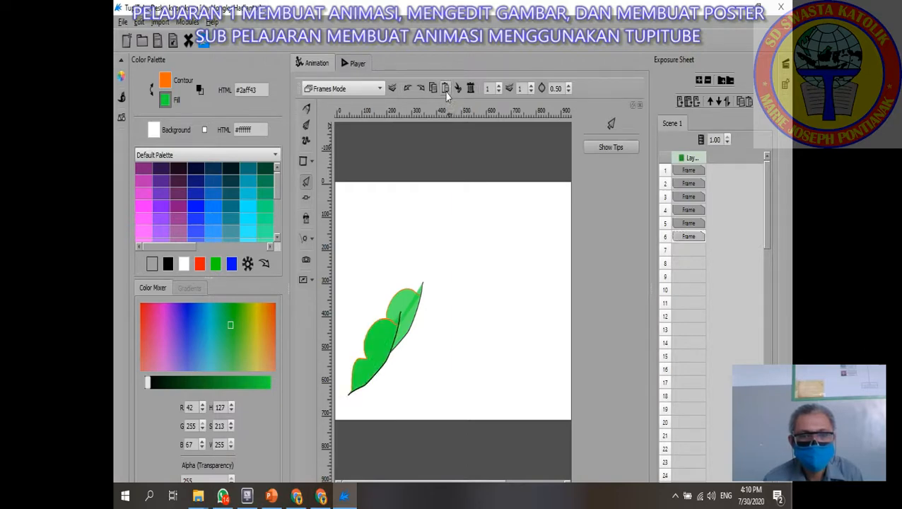
# Step: Select the whole pasted wing in frame 6 and nudge it up and to the right to X 269, Y 409
pyautogui.moveTo(350, 298); pyautogui.dragTo(421, 417)
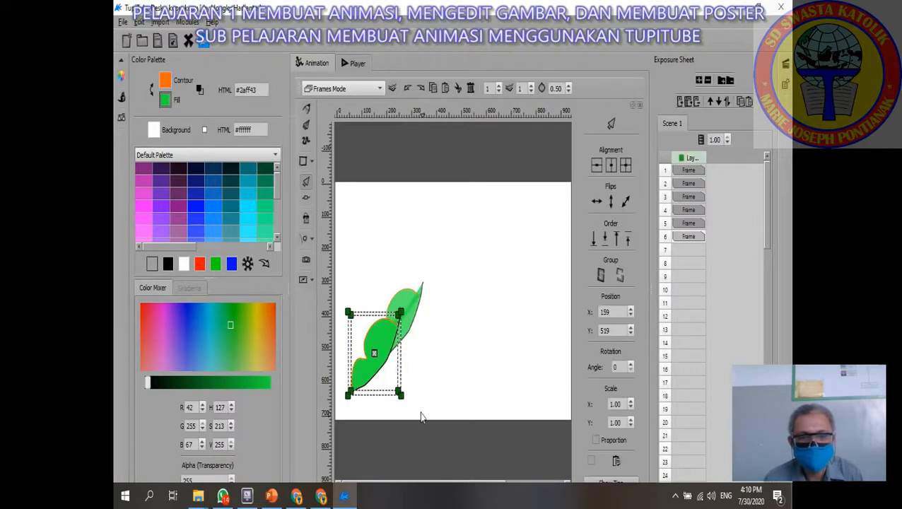
pyautogui.press('Up')
pyautogui.press('Up')
pyautogui.press('Up')
pyautogui.press('Up')
pyautogui.press('Up')
pyautogui.press('Up')
pyautogui.press('Up')
pyautogui.press('Up')
pyautogui.press('Up')
pyautogui.press('Up')
pyautogui.press('Up')
pyautogui.press('Right')
pyautogui.press('Right')
pyautogui.press('Right')
pyautogui.press('Right')
pyautogui.press('Right')
pyautogui.press('Right')
pyautogui.press('Right')
pyautogui.press('Right')
pyautogui.press('Right')
pyautogui.press('Right')
pyautogui.press('Right')
pyautogui.press('Right')
pyautogui.press('Right')
pyautogui.press('Right')
pyautogui.press('Right')
pyautogui.press('Right')
pyautogui.press('Right')
pyautogui.press('Right')
pyautogui.press('Right')
pyautogui.press('Up')
pyautogui.press('Up')
pyautogui.press('Up')
pyautogui.press('Up')
pyautogui.press('Up')
pyautogui.press('Up')
pyautogui.press('Up')
pyautogui.press('Right')
pyautogui.press('Up')
pyautogui.press('Up')
pyautogui.press('Up')
pyautogui.press('Up')
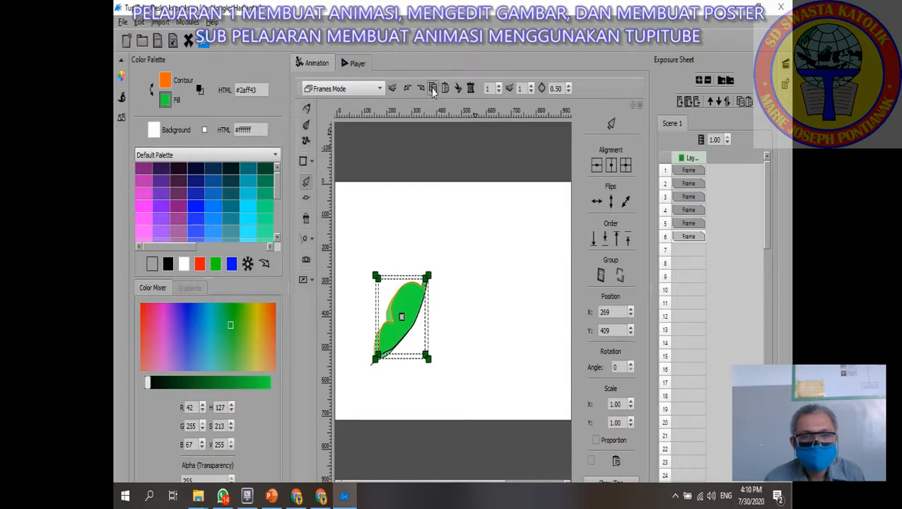
# Step: Copy the wing from frame 6 and paste it into a new frame 7
pyautogui.click(688, 236)
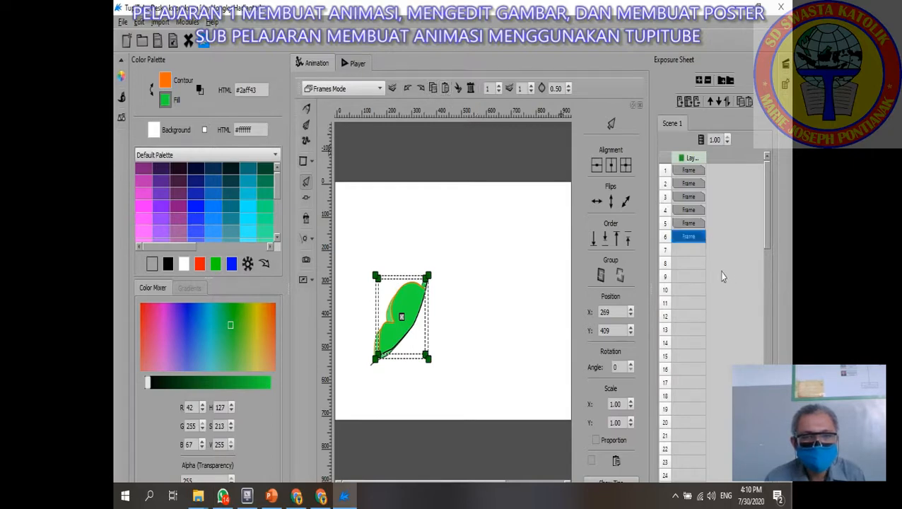
pyautogui.click(691, 250)
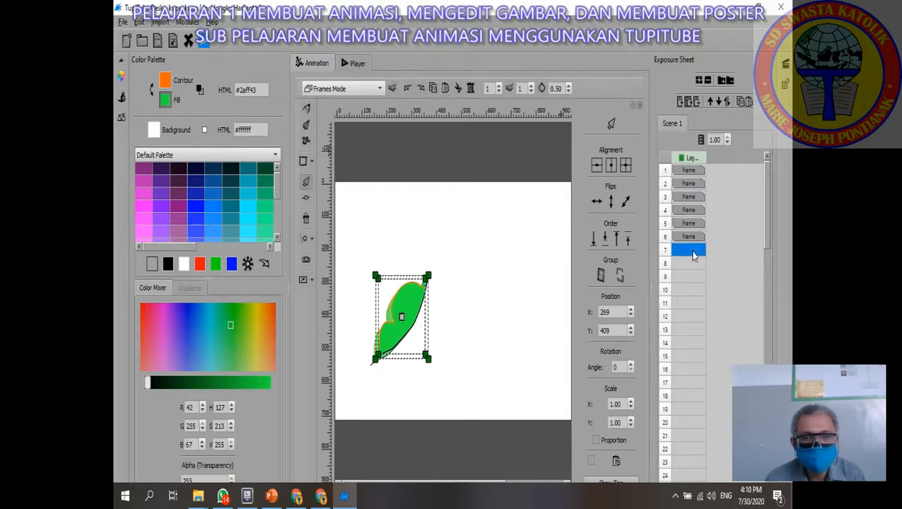
pyautogui.click(446, 89)
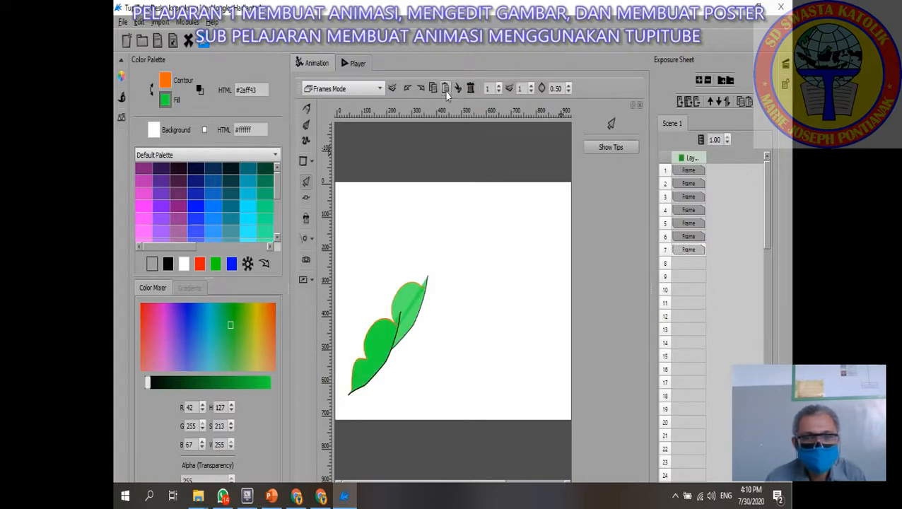
# Step: Select the whole pasted wing in frame 7 and nudge it up and to the right to X 289, Y 394
pyautogui.moveTo(346, 298); pyautogui.dragTo(419, 415)
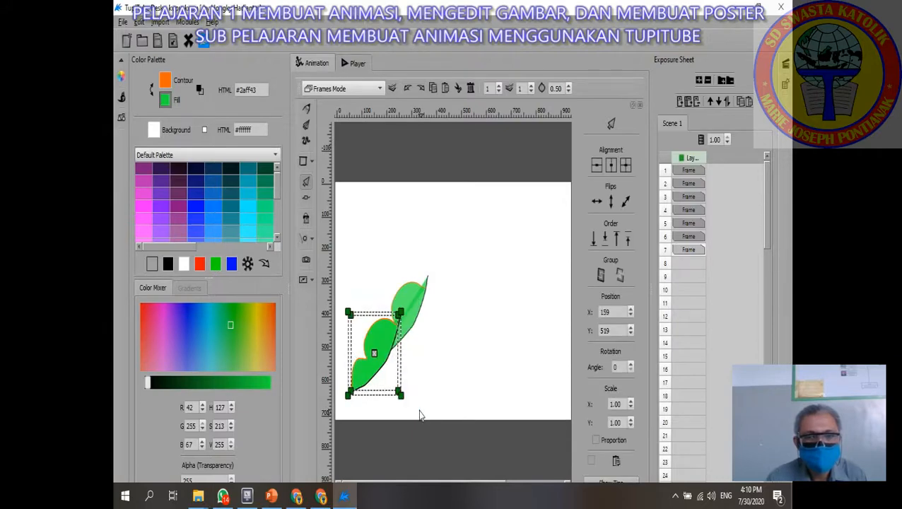
pyautogui.press('Up')
pyautogui.press('Up')
pyautogui.press('Up')
pyautogui.press('Up')
pyautogui.press('Up')
pyautogui.press('Up')
pyautogui.press('Up')
pyautogui.press('Up')
pyautogui.press('Up')
pyautogui.press('Up')
pyautogui.press('Up')
pyautogui.press('Up')
pyautogui.press('Up')
pyautogui.press('Up')
pyautogui.press('Up')
pyautogui.press('Up')
pyautogui.press('Up')
pyautogui.press('Up')
pyautogui.press('Up')
pyautogui.press('Up')
pyautogui.press('Right')
pyautogui.press('Right')
pyautogui.press('Right')
pyautogui.press('Right')
pyautogui.press('Right')
pyautogui.press('Right')
pyautogui.press('Right')
pyautogui.press('Right')
pyautogui.press('Right')
pyautogui.press('Right')
pyautogui.press('Right')
pyautogui.press('Right')
pyautogui.press('Right')
pyautogui.press('Right')
pyautogui.press('Right')
pyautogui.press('Right')
pyautogui.press('Right')
pyautogui.press('Right')
pyautogui.press('Right')
pyautogui.press('Right')
pyautogui.press('Right')
pyautogui.press('Up')
pyautogui.press('Left')
pyautogui.press('Left')
pyautogui.press('Left')
pyautogui.press('Left')
pyautogui.press('Left')
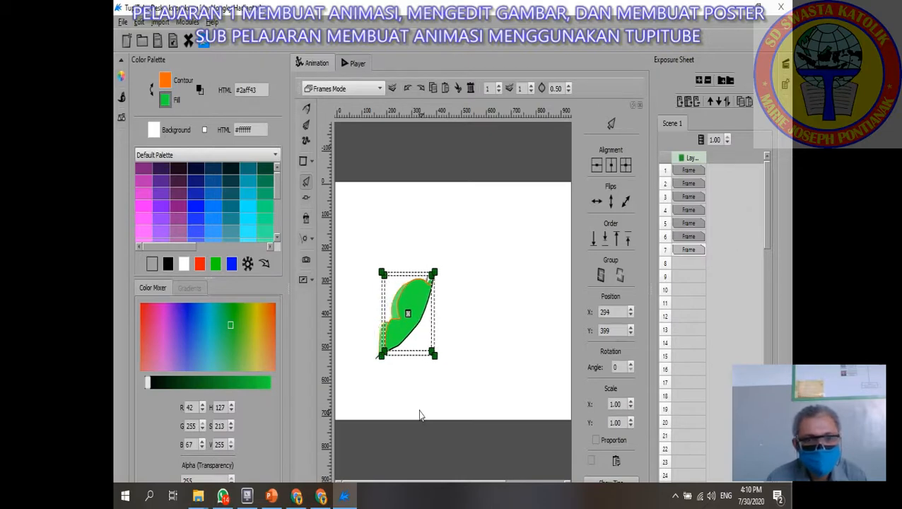
pyautogui.press('Up')
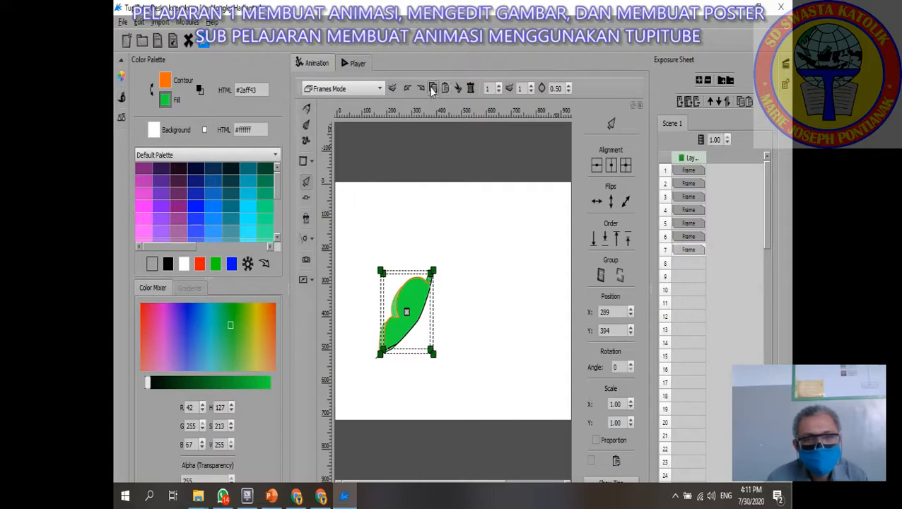
# Step: Paste the copied wing into a new frame 8 and nudge the whole wing up and to the right to X 314, Y 374
pyautogui.click(692, 264)
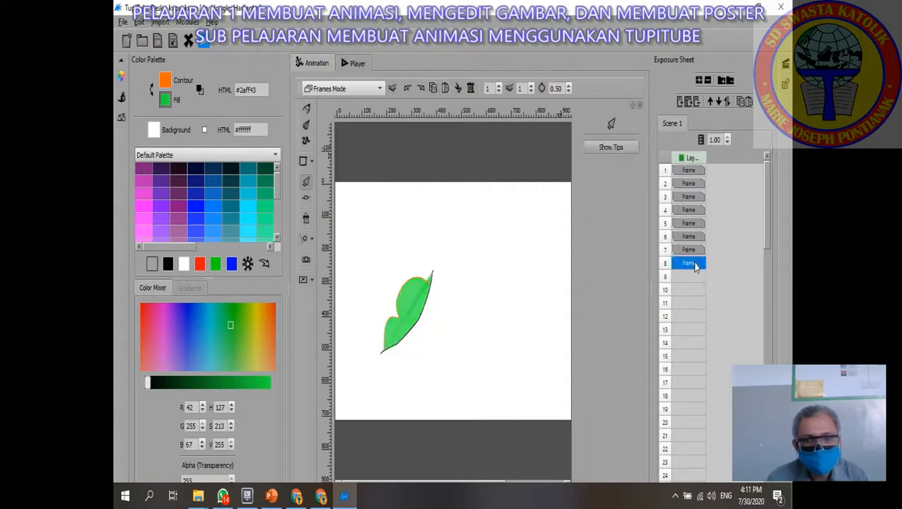
pyautogui.click(445, 91)
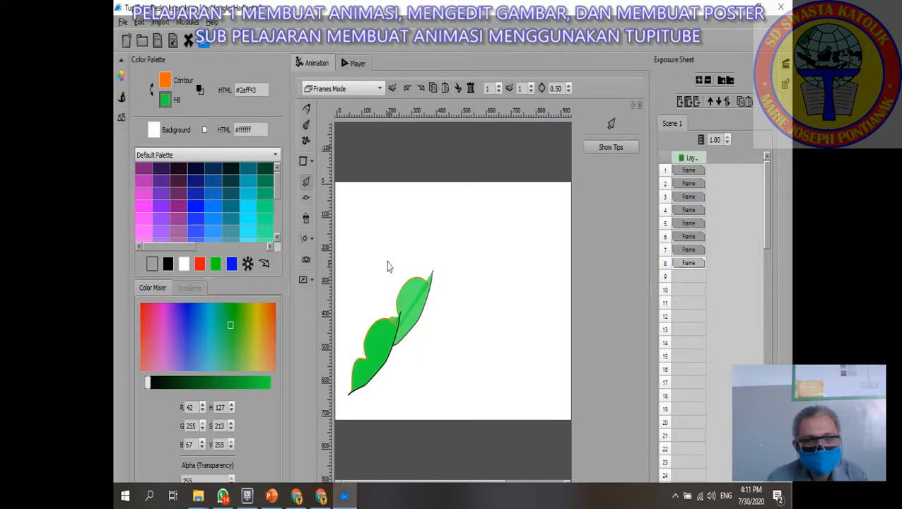
pyautogui.moveTo(347, 306); pyautogui.dragTo(408, 393)
pyautogui.press('Up')
pyautogui.press('Up')
pyautogui.press('Up')
pyautogui.press('Up')
pyautogui.press('Up')
pyautogui.press('Up')
pyautogui.press('Up')
pyautogui.press('Up')
pyautogui.press('Up')
pyautogui.press('Up')
pyautogui.press('Up')
pyautogui.press('Up')
pyautogui.press('Up')
pyautogui.press('Up')
pyautogui.press('Up')
pyautogui.press('Up')
pyautogui.press('Up')
pyautogui.press('Up')
pyautogui.press('Up')
pyautogui.press('Up')
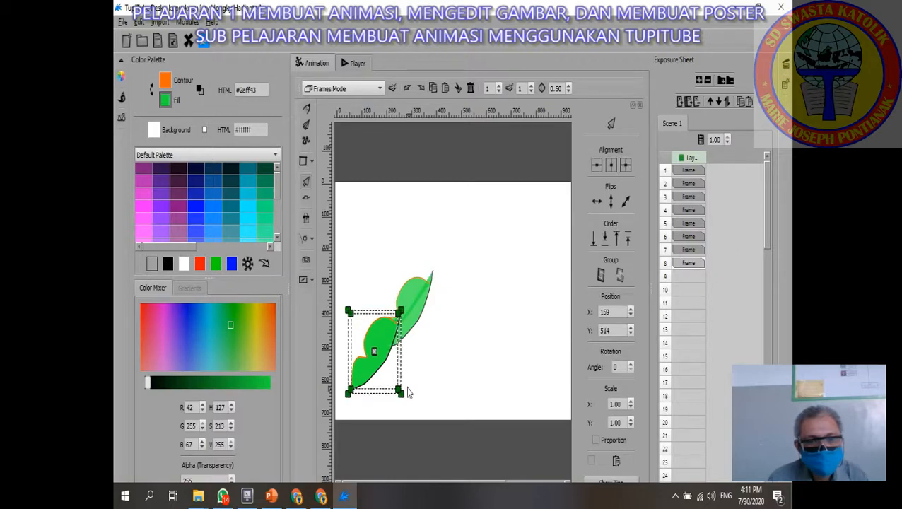
pyautogui.press('Right')
pyautogui.press('Right')
pyautogui.press('Right')
pyautogui.press('Right')
pyautogui.press('Right')
pyautogui.press('Right')
pyautogui.press('Right')
pyautogui.press('Right')
pyautogui.press('Right')
pyautogui.press('Right')
pyautogui.press('Right')
pyautogui.press('Right')
pyautogui.press('Right')
pyautogui.press('Right')
pyautogui.press('Right')
pyautogui.press('Right')
pyautogui.press('Right')
pyautogui.press('Right')
pyautogui.press('Right')
pyautogui.press('Right')
pyautogui.press('Right')
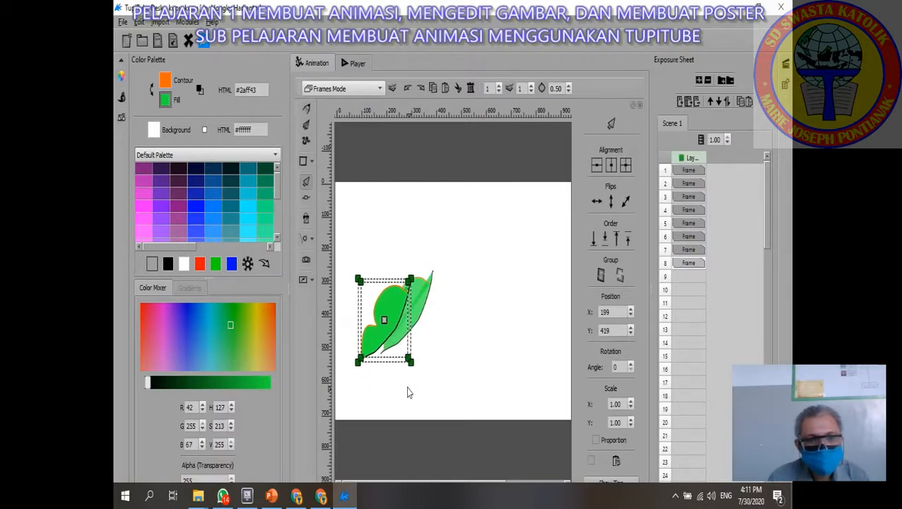
pyautogui.press('Up')
pyautogui.press('Up')
pyautogui.press('Up')
pyautogui.press('Up')
pyautogui.press('Up')
pyautogui.press('Up')
pyautogui.press('Up')
pyautogui.press('Up')
pyautogui.press('Up')
pyautogui.press('Up')
pyautogui.press('Up')
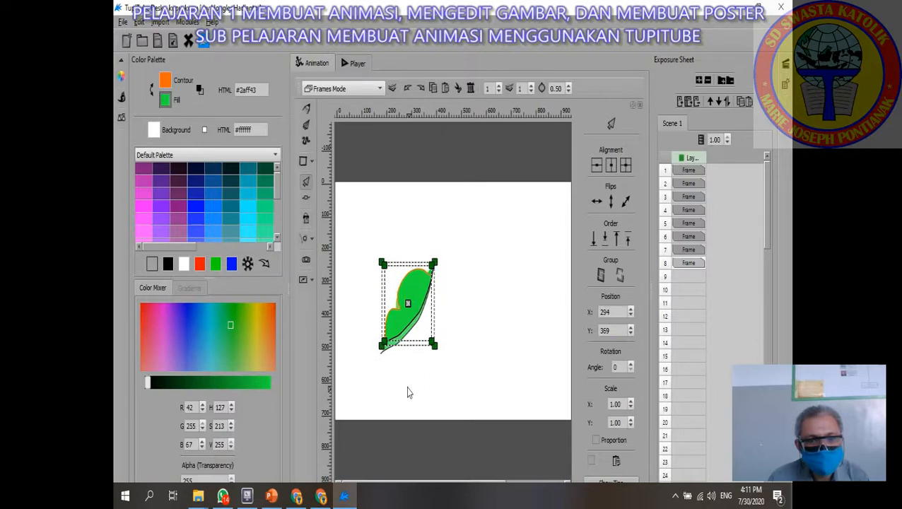
pyautogui.press('Right')
pyautogui.press('Right')
pyautogui.press('Right')
pyautogui.press('Right')
pyautogui.press('Right')
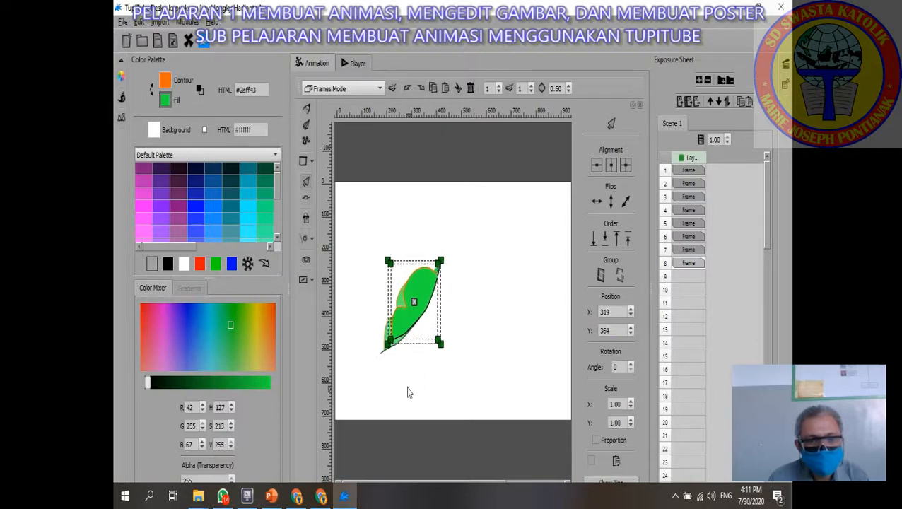
pyautogui.press('Left')
pyautogui.press('Down')
pyautogui.press('Down')
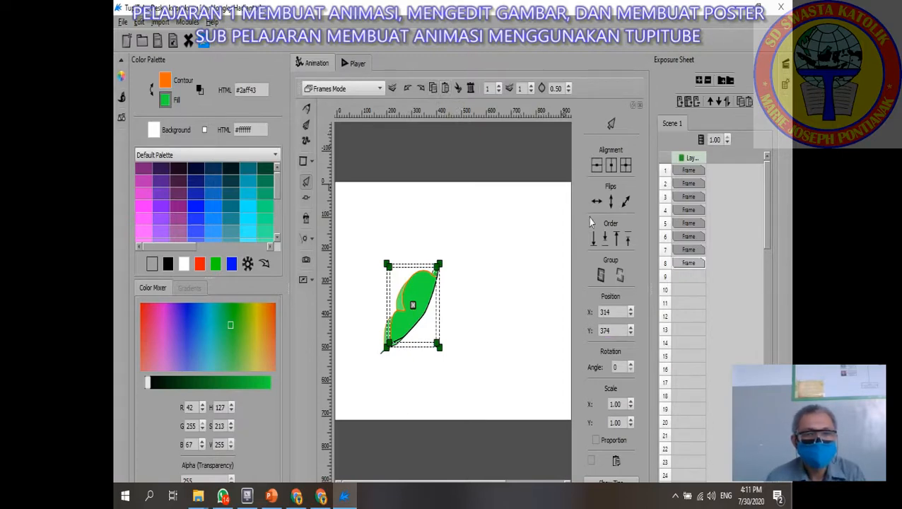
# Step: Add a new frame 9 after frame 8 and paste the copied wing into it
pyautogui.click(688, 263)
pyautogui.click(689, 277)
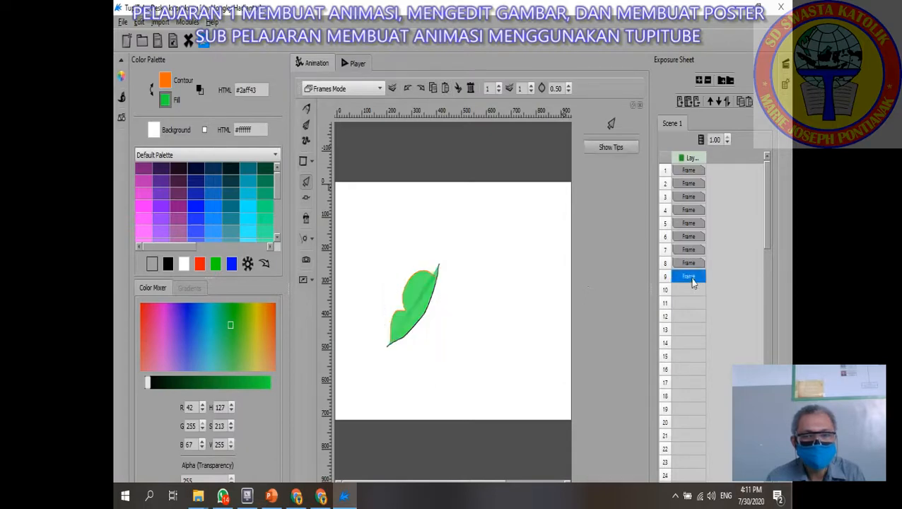
pyautogui.click(446, 90)
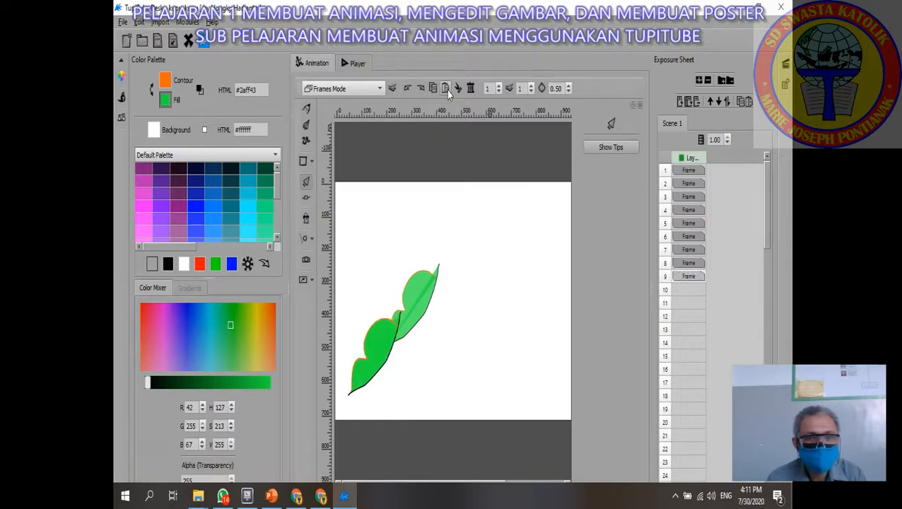
# Step: Select the whole pasted wing in frame 9, nudge it up and to the right to X 344, Y 354, and deselect it
pyautogui.moveTo(345, 304); pyautogui.dragTo(400, 396)
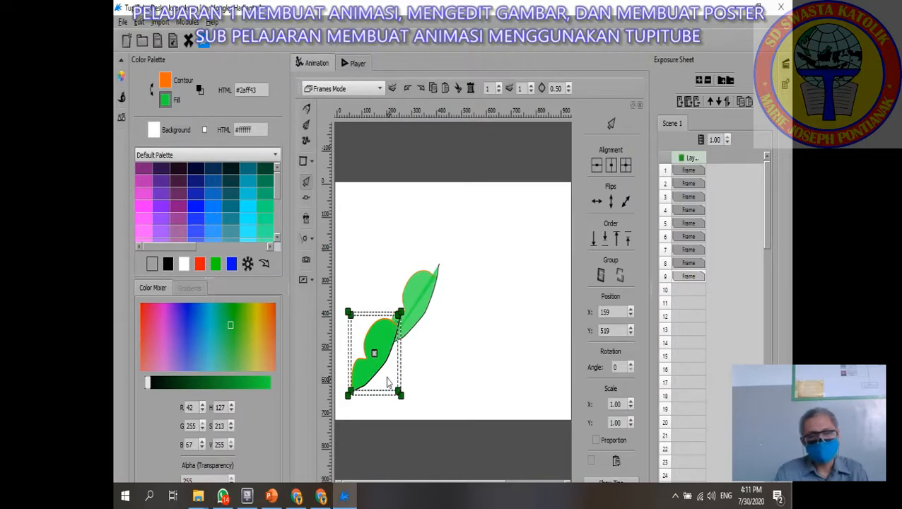
pyautogui.press('Up')
pyautogui.press('Up')
pyautogui.press('Up')
pyautogui.press('Up')
pyautogui.press('Up')
pyautogui.press('Up')
pyautogui.press('Up')
pyautogui.press('Up')
pyautogui.press('Up')
pyautogui.press('Up')
pyautogui.press('Up')
pyautogui.press('Up')
pyautogui.press('Up')
pyautogui.press('Up')
pyautogui.press('Up')
pyautogui.press('Up')
pyautogui.press('Up')
pyautogui.press('Up')
pyautogui.press('Up')
pyautogui.press('Up')
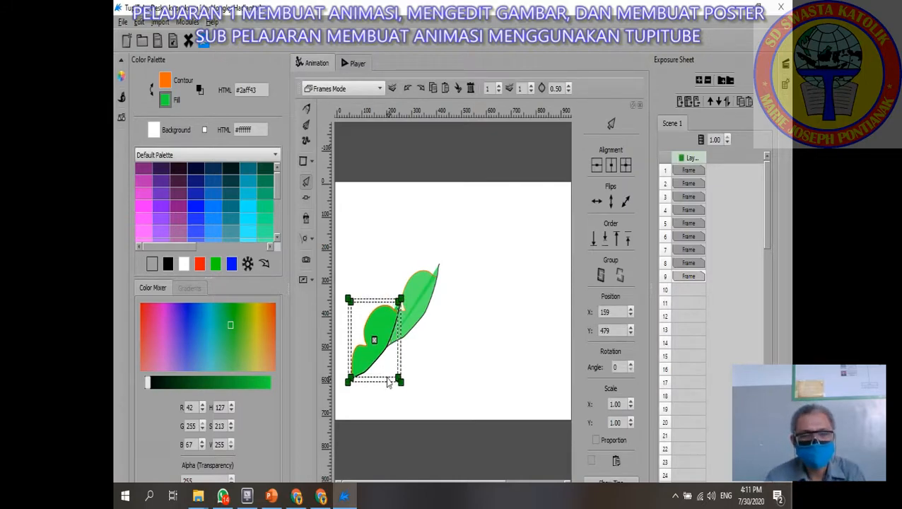
pyautogui.press('Right')
pyautogui.press('Right')
pyautogui.press('Right')
pyautogui.press('Right')
pyautogui.press('Right')
pyautogui.press('Right')
pyautogui.press('Right')
pyautogui.press('Right')
pyautogui.press('Right')
pyautogui.press('Right')
pyautogui.press('Right')
pyautogui.press('Right')
pyautogui.press('Right')
pyautogui.press('Right')
pyautogui.press('Right')
pyautogui.press('Right')
pyautogui.press('Right')
pyautogui.press('Right')
pyautogui.press('Right')
pyautogui.press('Right')
pyautogui.press('Right')
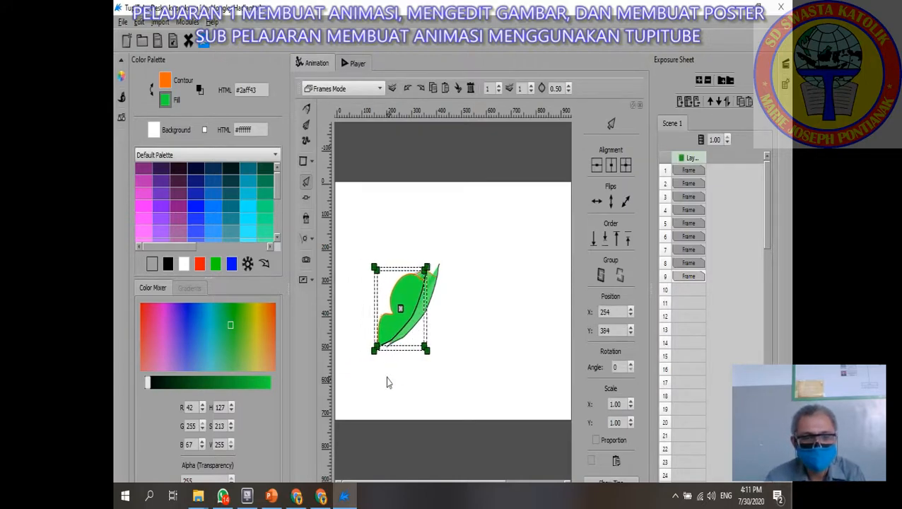
pyautogui.press('Up')
pyautogui.press('Up')
pyautogui.press('Up')
pyautogui.press('Up')
pyautogui.press('Up')
pyautogui.press('Up')
pyautogui.press('Up')
pyautogui.press('Up')
pyautogui.press('Up')
pyautogui.press('Left')
pyautogui.press('Left')
pyautogui.press('Down')
pyautogui.press('Down')
pyautogui.press('Down')
pyautogui.press('Left')
pyautogui.press('Left')
pyautogui.press('Right')
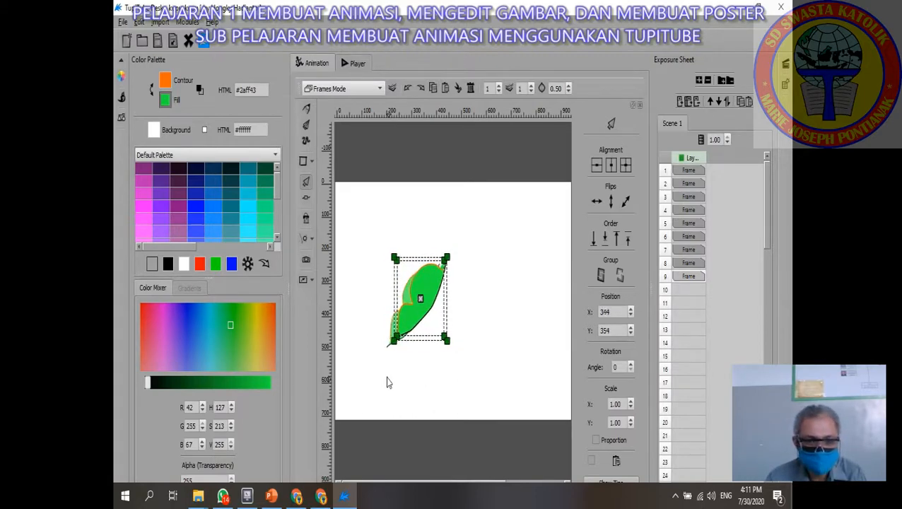
pyautogui.click(494, 357)
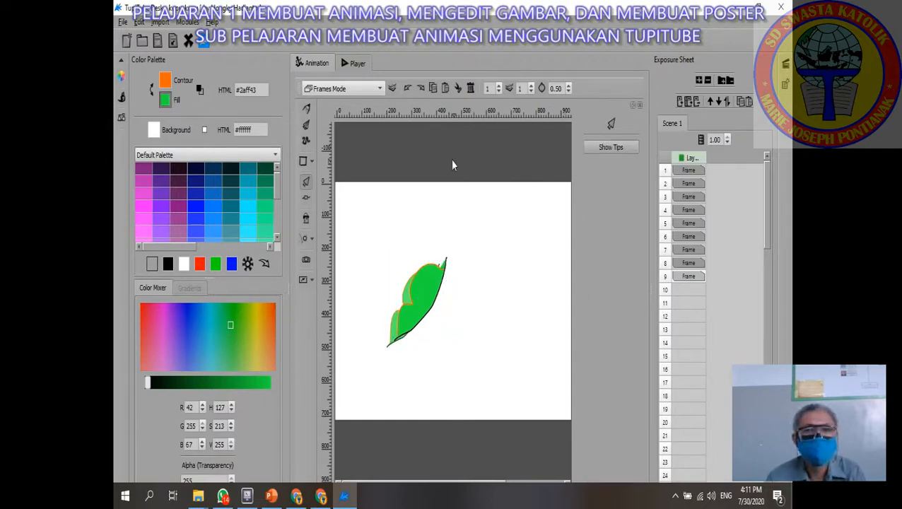
# Step: Preview the wing animation in the player, then replay it with the frame rate set to 1 FPS
pyautogui.click(357, 63)
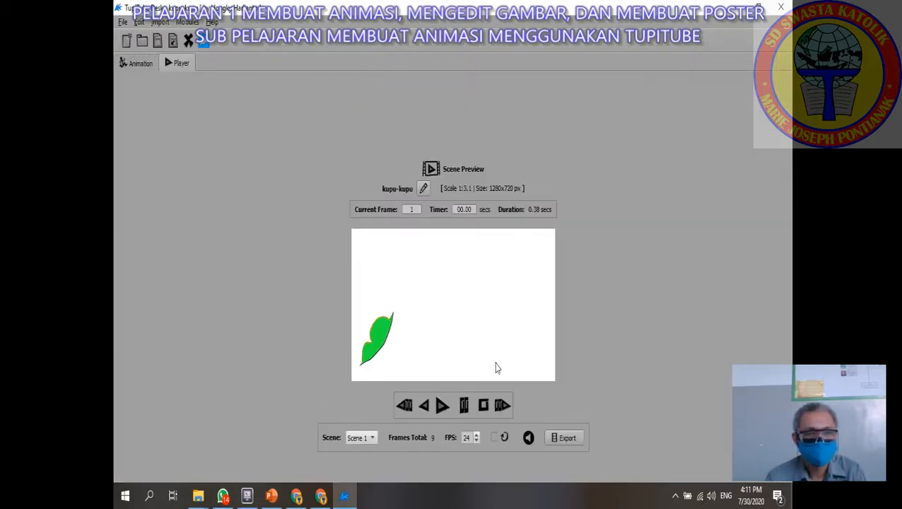
pyautogui.click(442, 407)
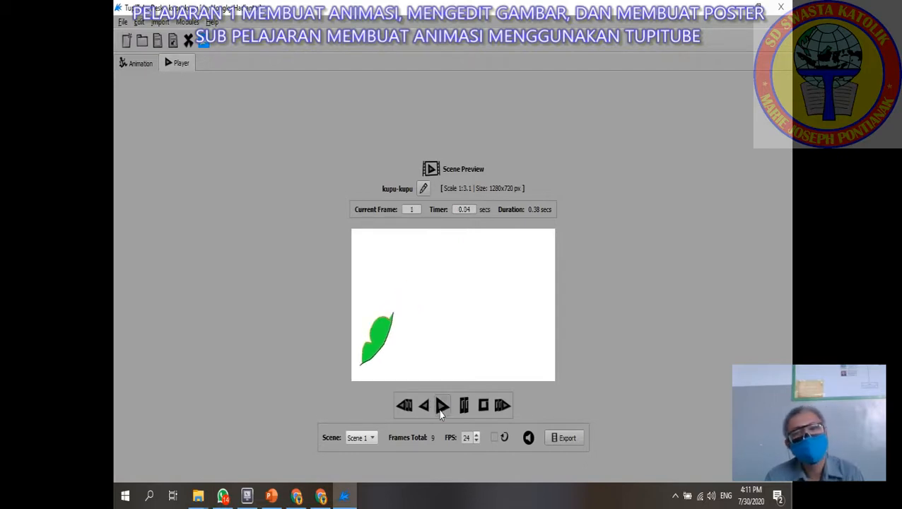
pyautogui.click(476, 441)
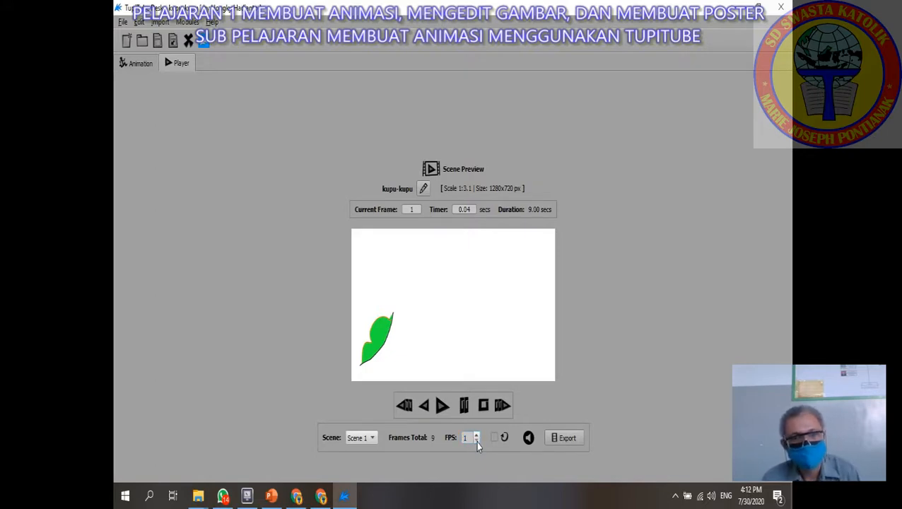
pyautogui.click(441, 408)
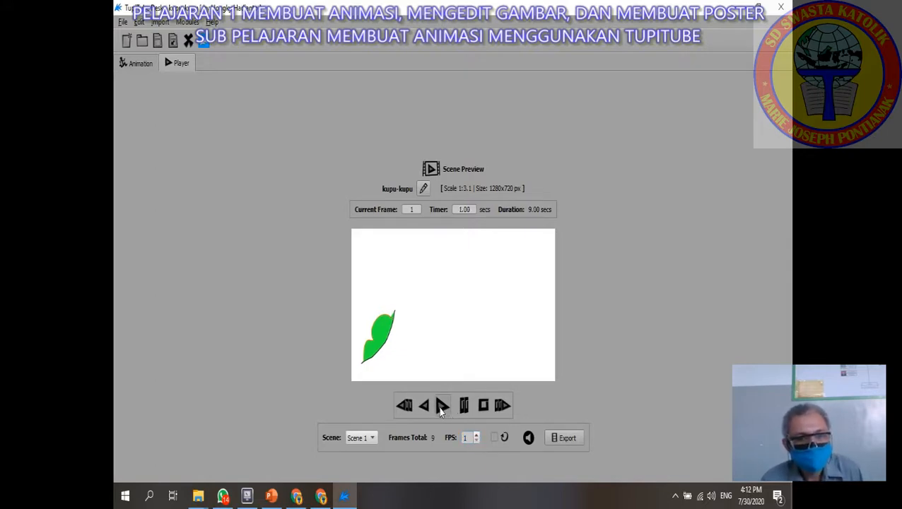
pyautogui.click(441, 412)
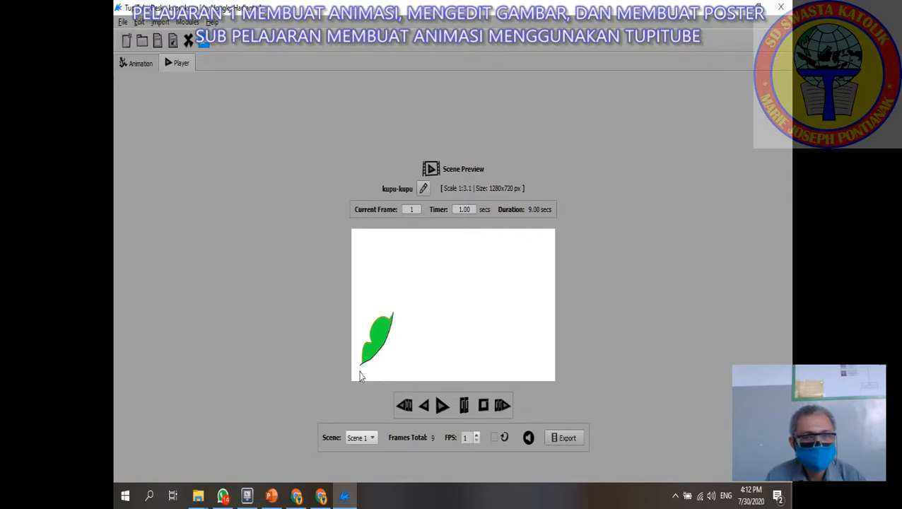
# Step: Save the kupu-kupu project, accepting the proposed file name and location
pyautogui.click(123, 23)
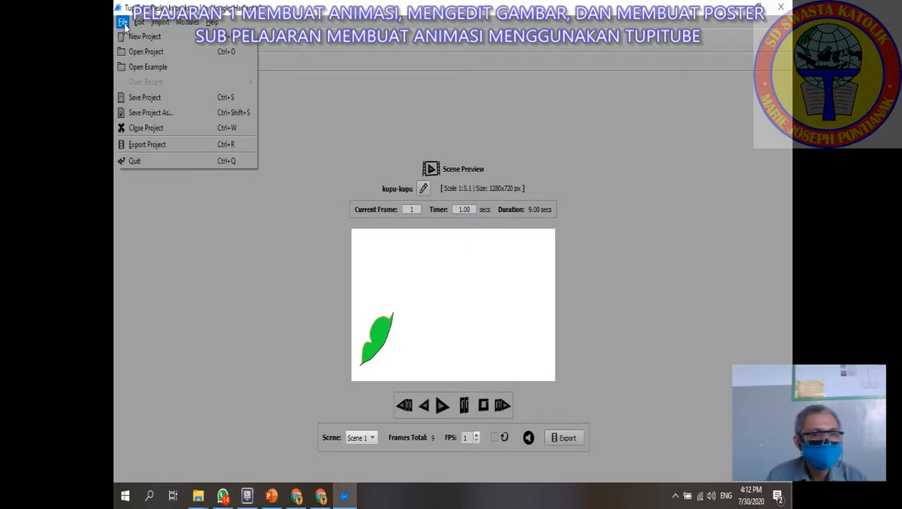
pyautogui.click(141, 99)
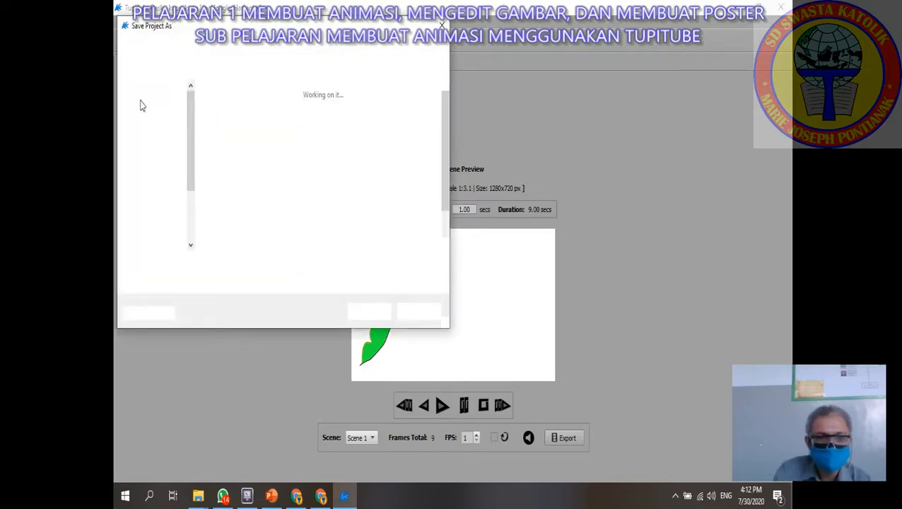
pyautogui.click(377, 316)
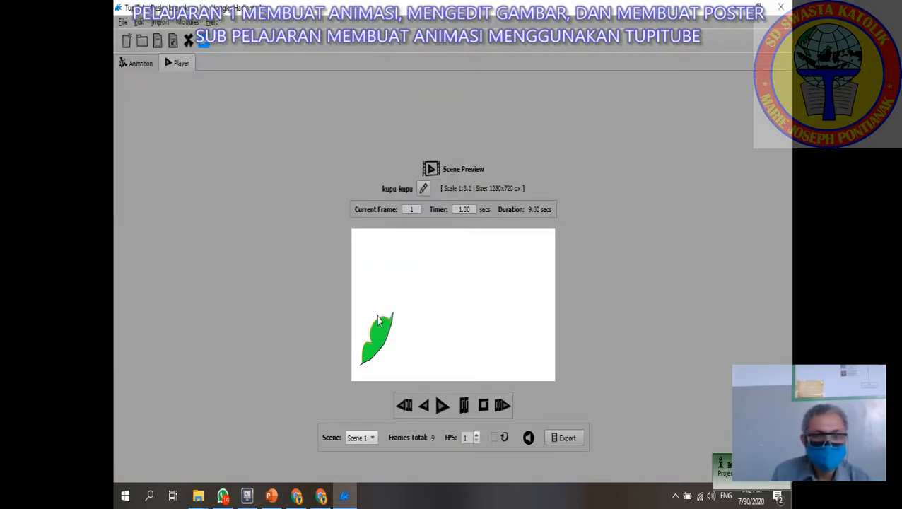